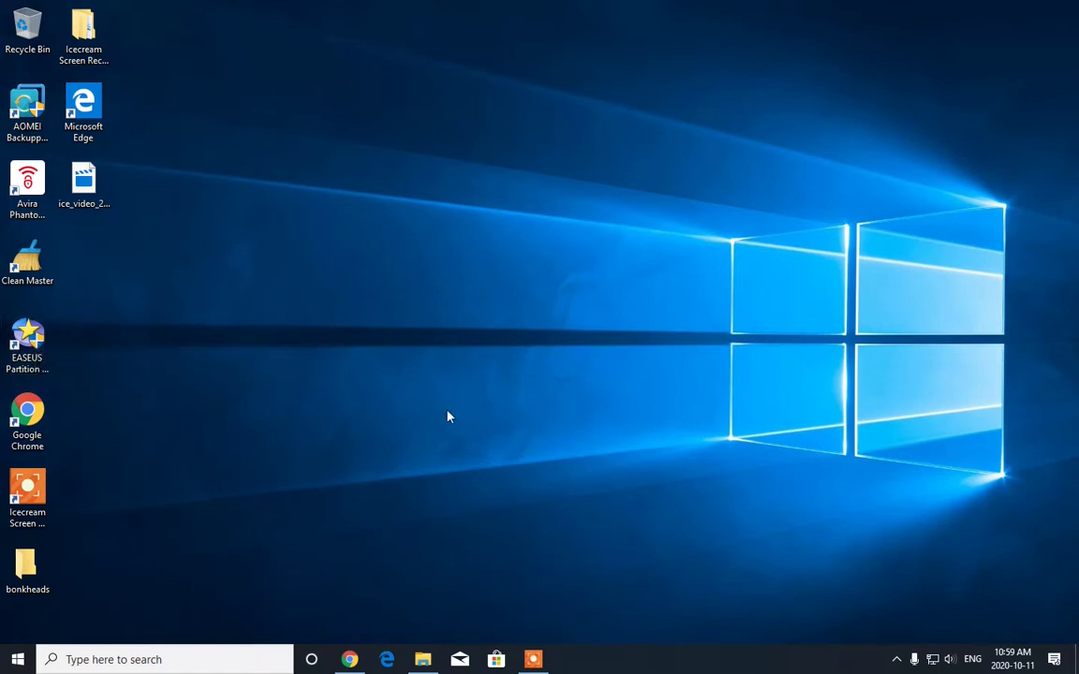
Launch EaseUS Partition Master and select Disk 1's 508 MB partition below C:.
{"action": "double_click", "coordinate": [28, 339]}
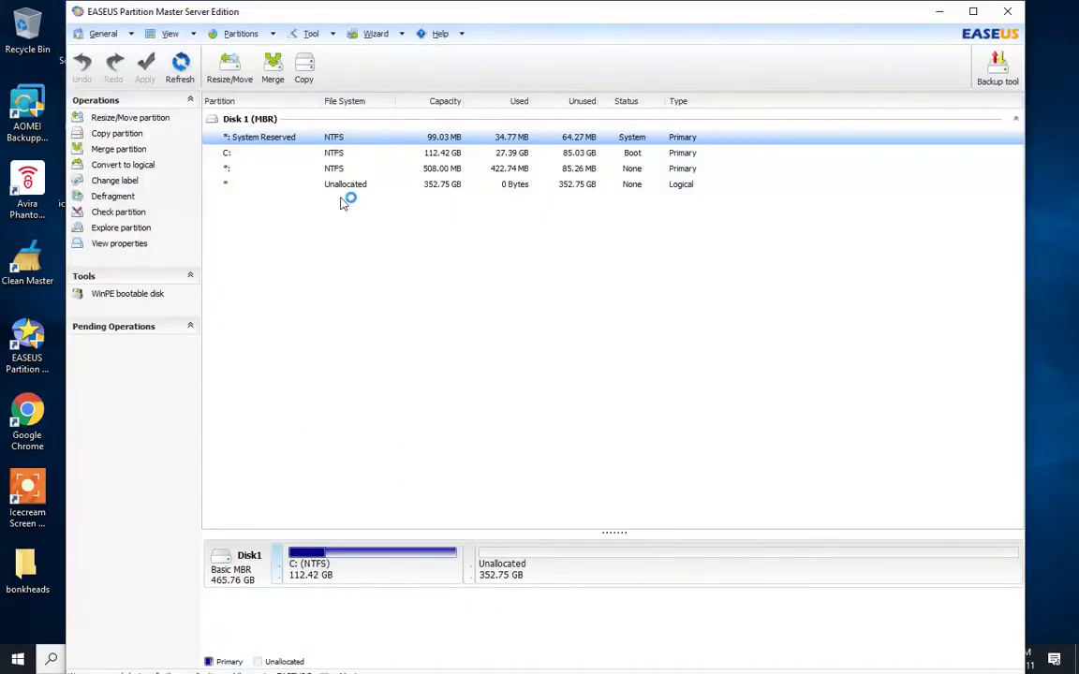
{"action": "left_click", "coordinate": [284, 156]}
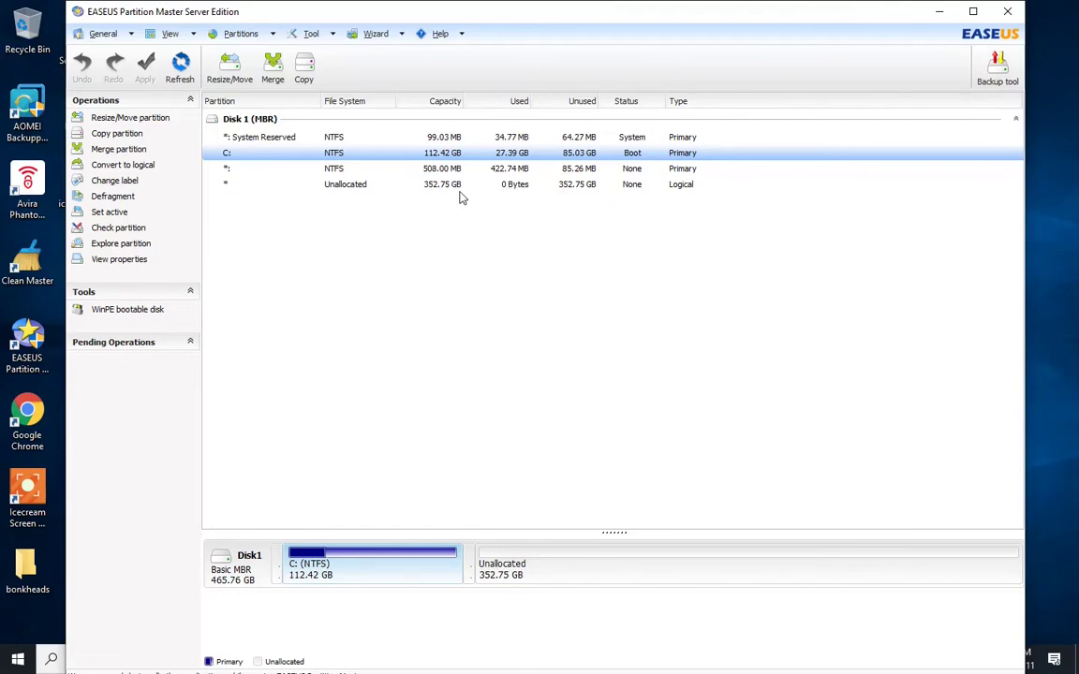
{"action": "key", "text": "Down"}
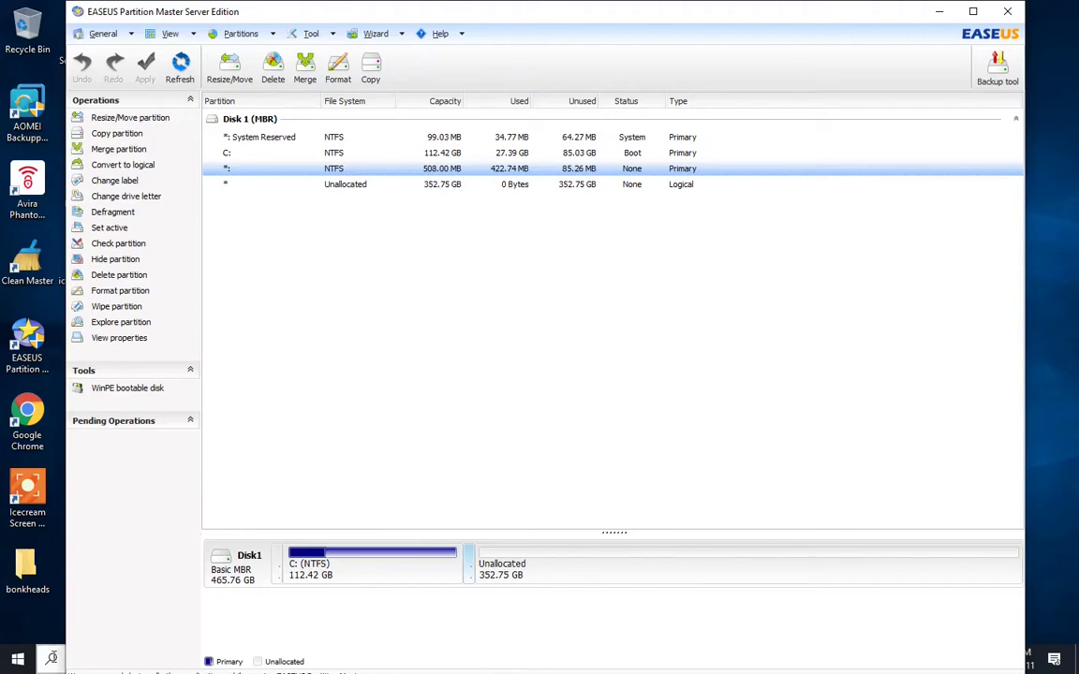
Open Disk Management from a 'di' search, review Disk 0's layout, then minimize it.
{"action": "left_click", "coordinate": [51, 660]}
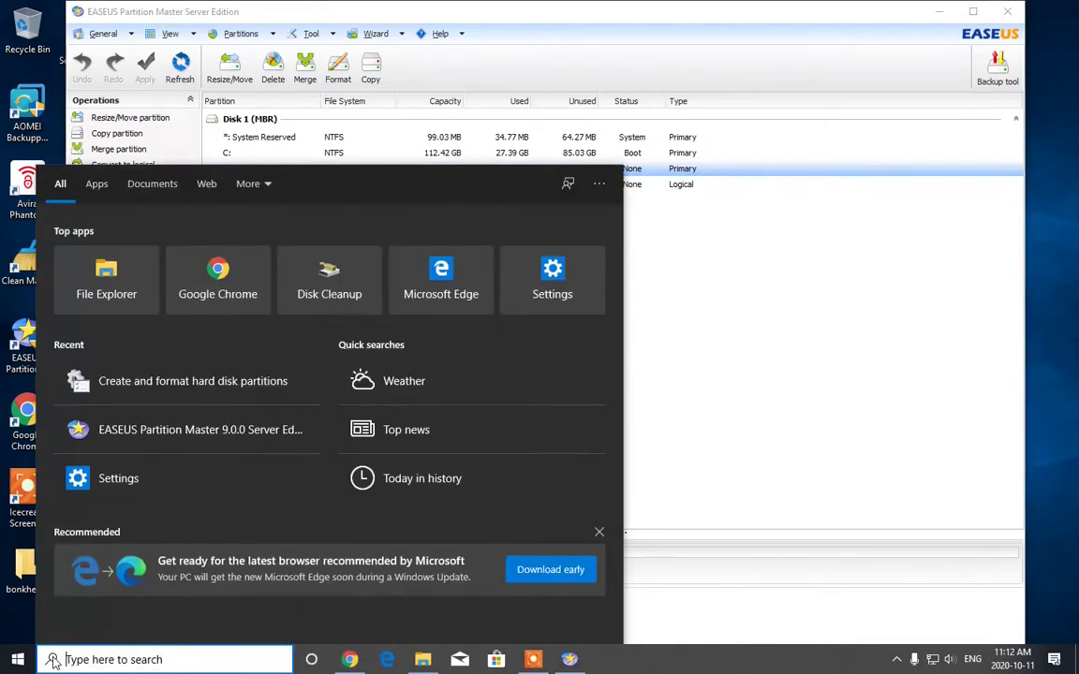
{"action": "type", "text": "di"}
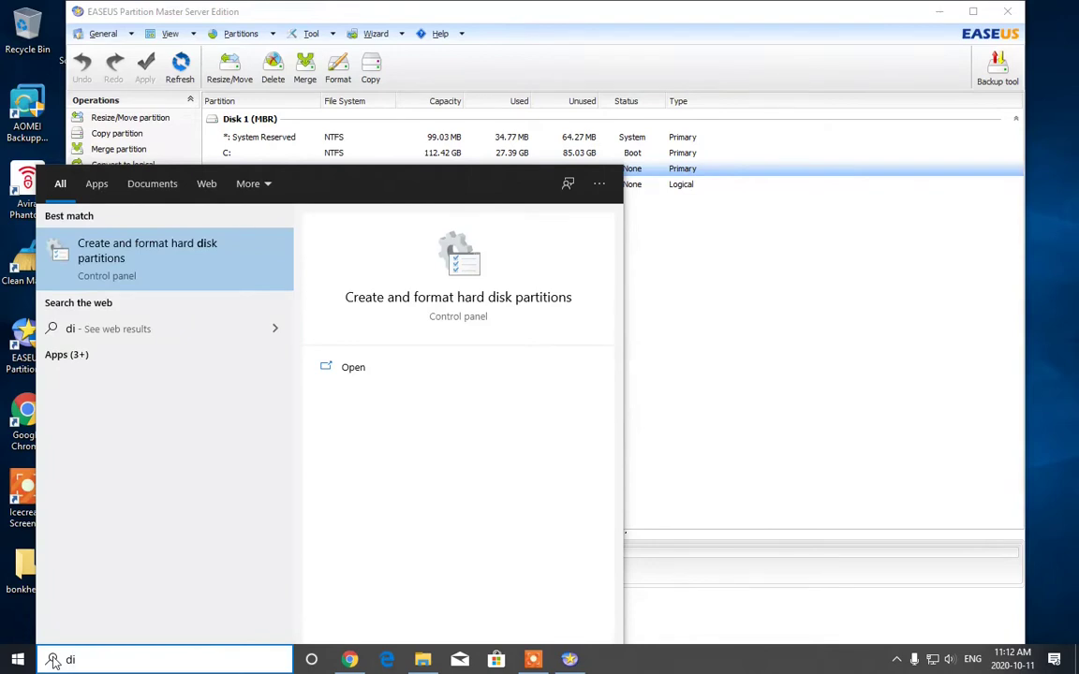
{"action": "left_click", "coordinate": [146, 245]}
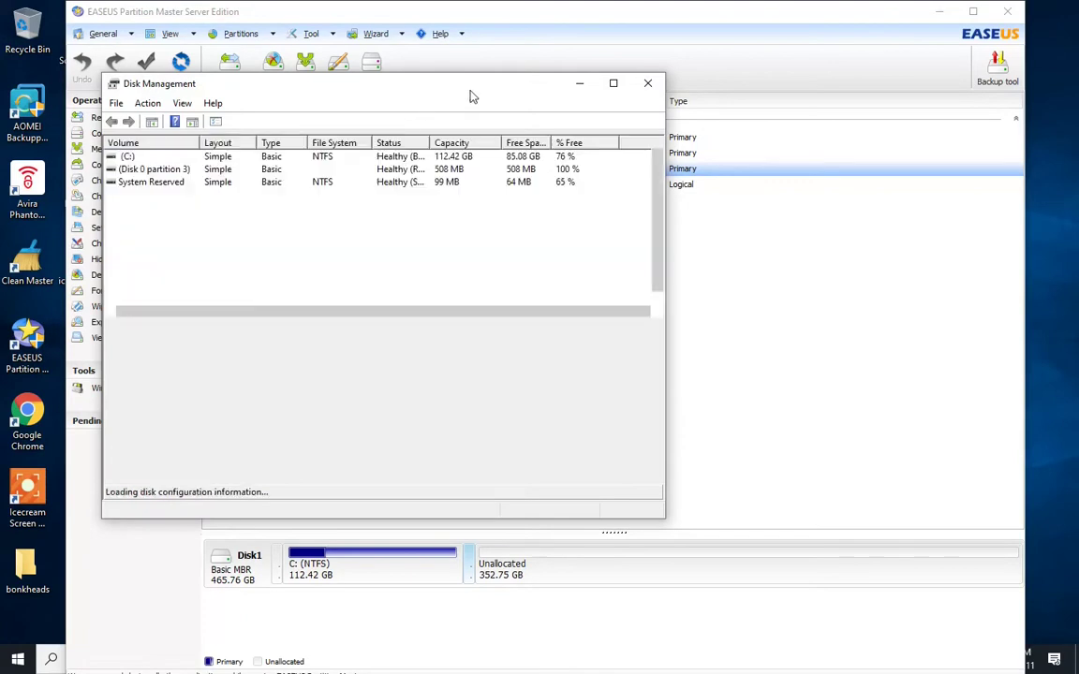
{"action": "left_click_drag", "start_coordinate": [473, 97], "coordinate": [744, 124]}
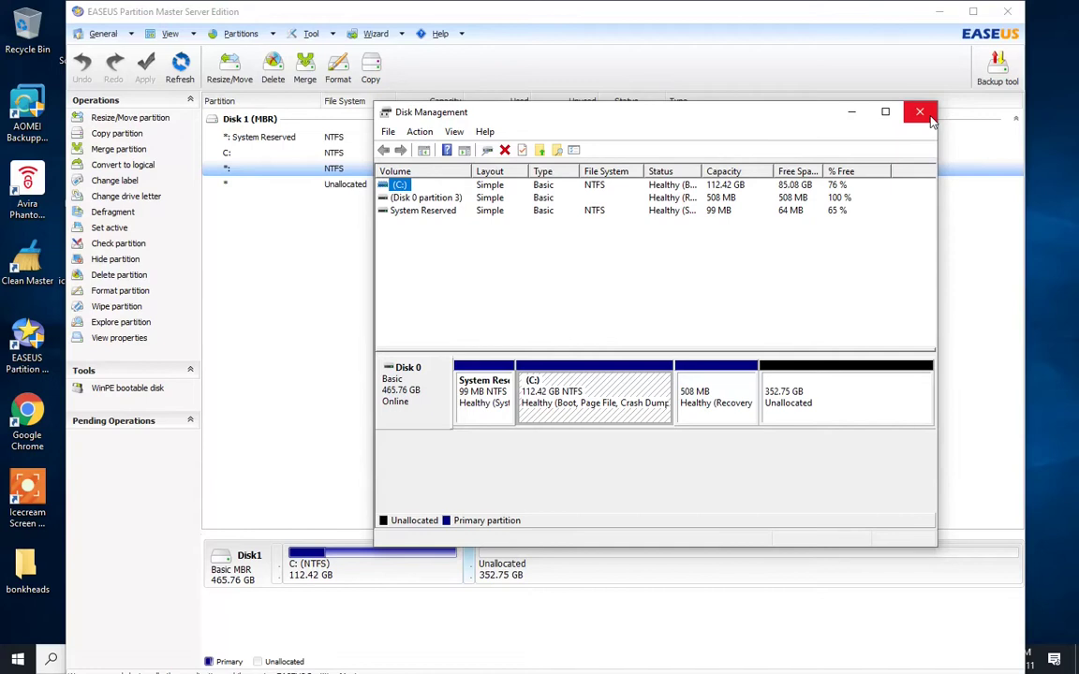
{"action": "left_click", "coordinate": [851, 112]}
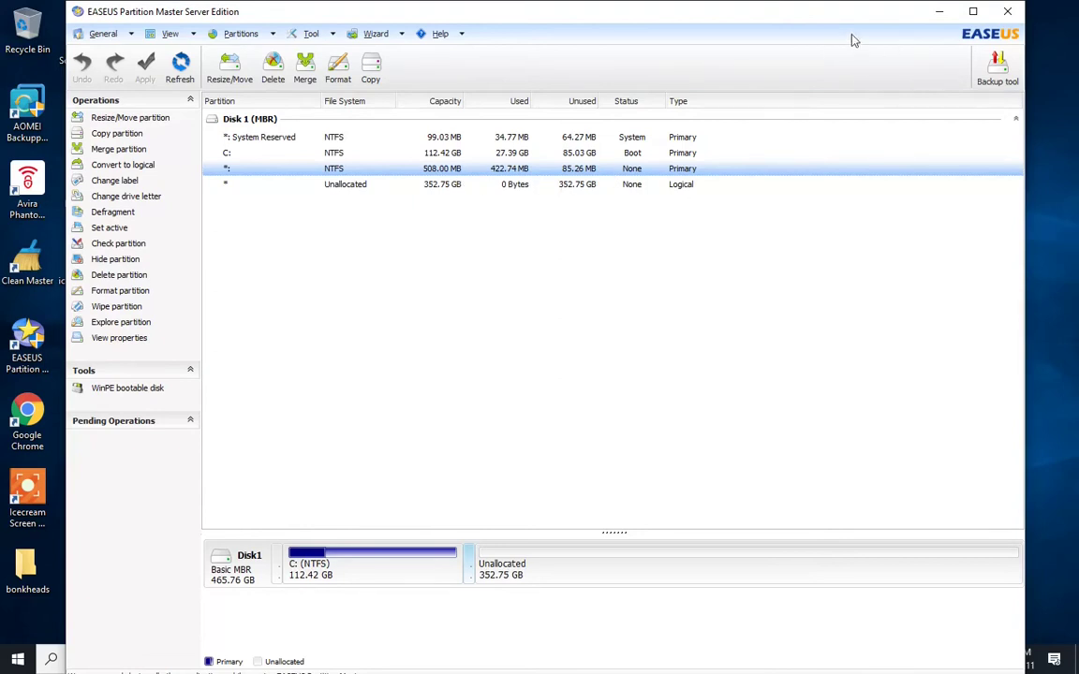
Start a new Partition Backup task in AOMEI Backupper, named My Backup(1).
{"action": "left_click", "coordinate": [941, 13]}
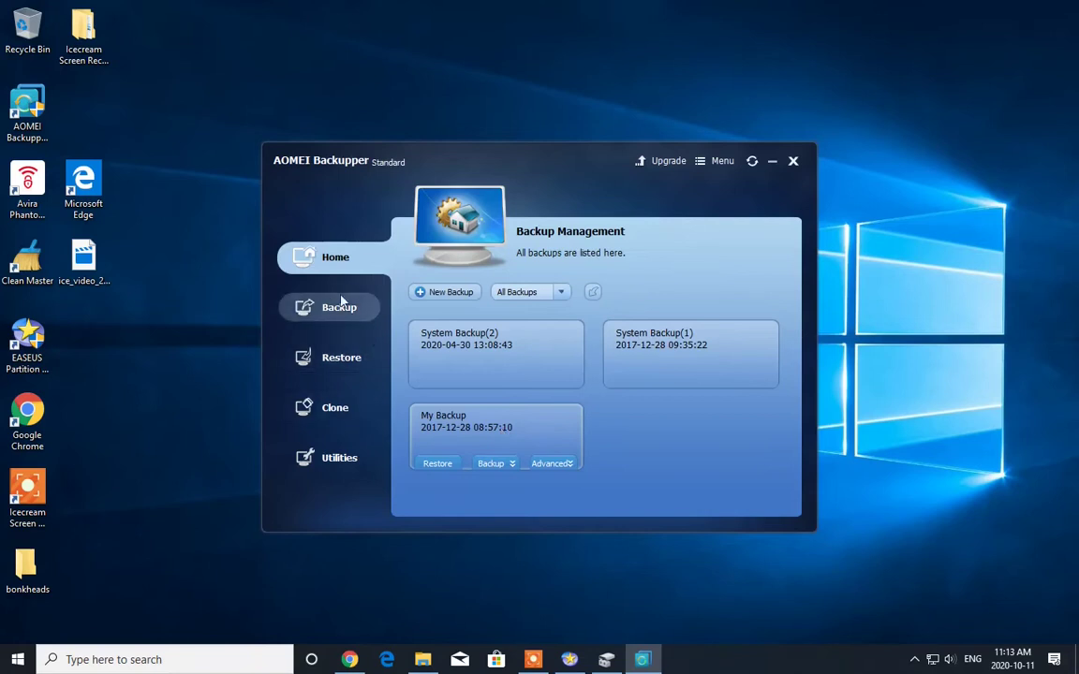
{"action": "left_click", "coordinate": [339, 309]}
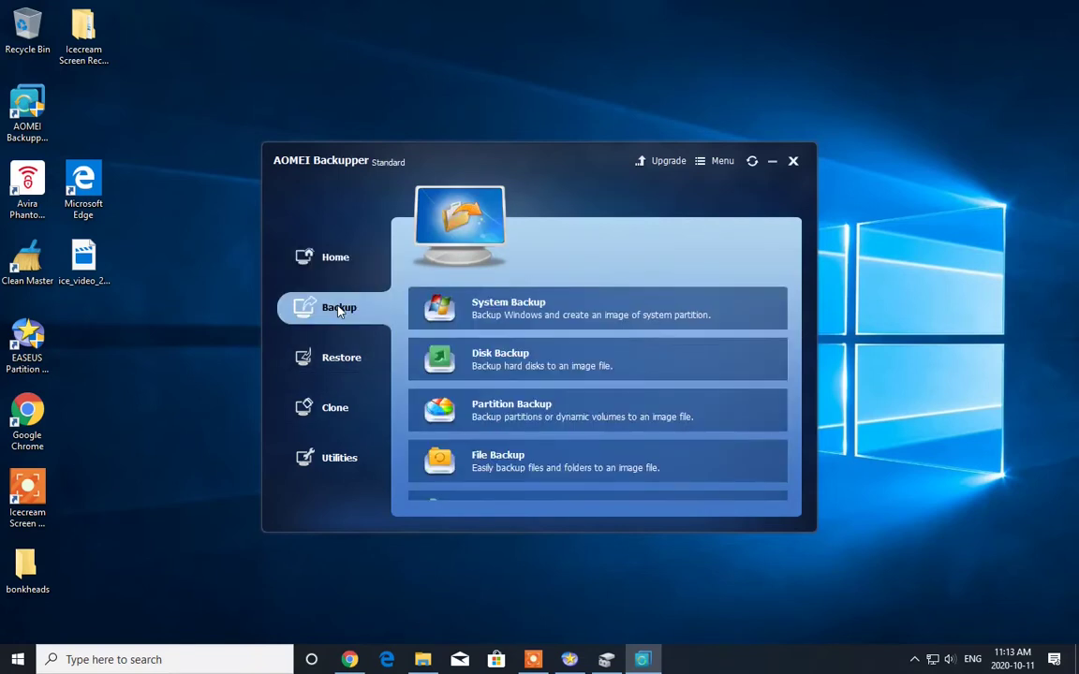
{"action": "left_click", "coordinate": [516, 417]}
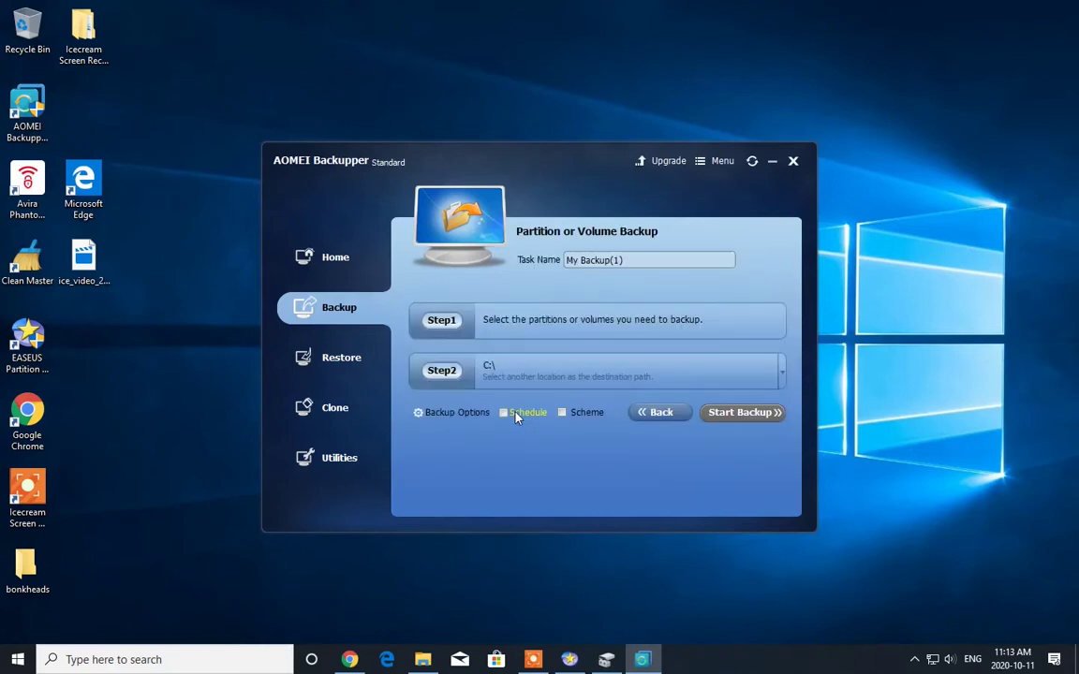
Add the 508 MB partition as the backup source, with C:\ as destination.
{"action": "left_click", "coordinate": [441, 322]}
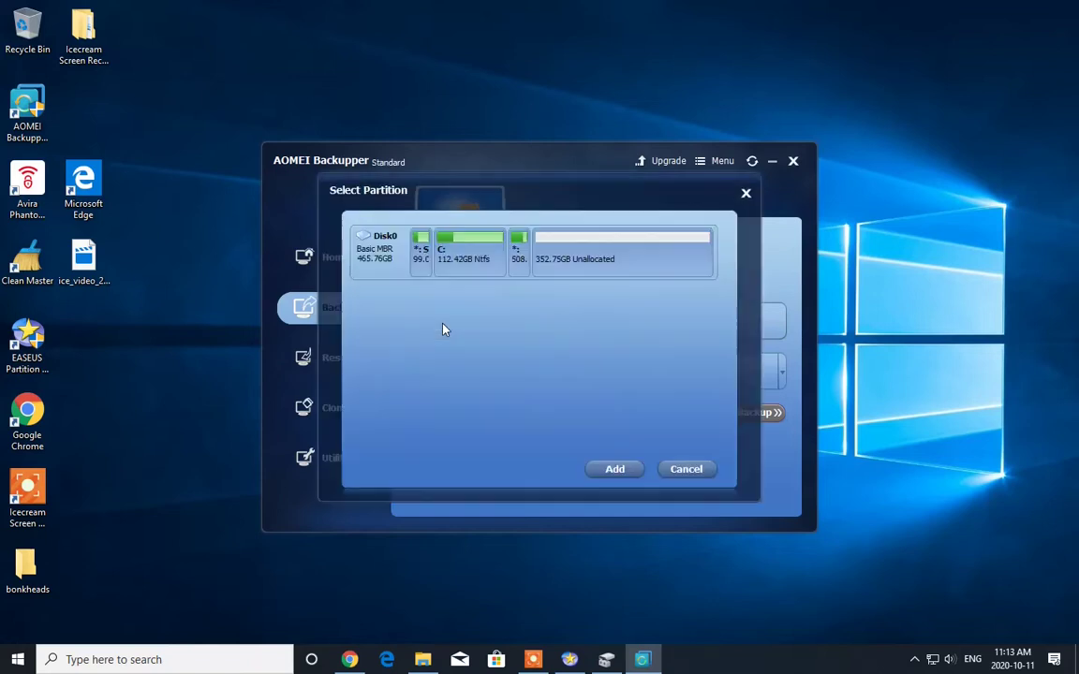
{"action": "left_click", "coordinate": [522, 258]}
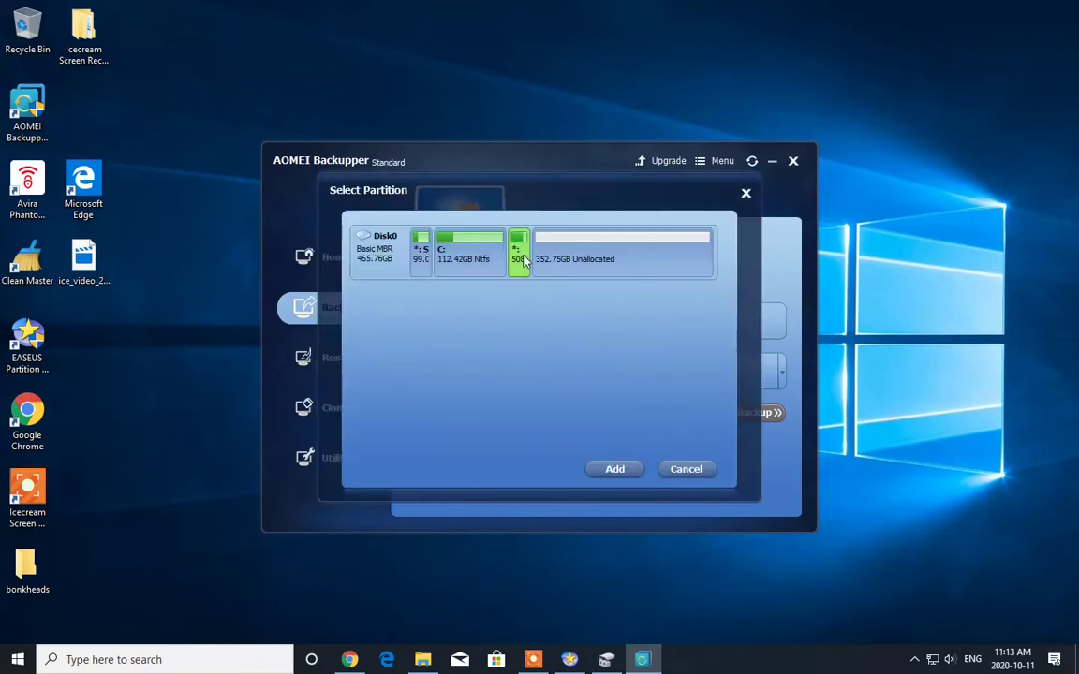
{"action": "left_click", "coordinate": [617, 469]}
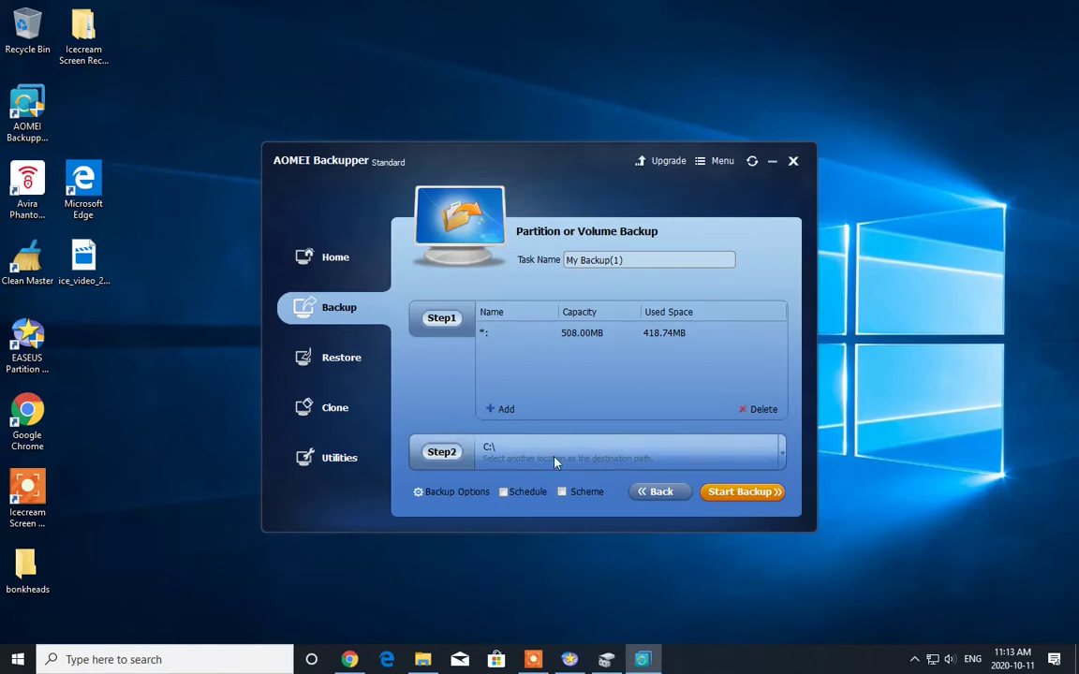
Back up the 508 MB partition to C:\My Backup(1), leaving backup options unchanged.
{"action": "left_click", "coordinate": [568, 337]}
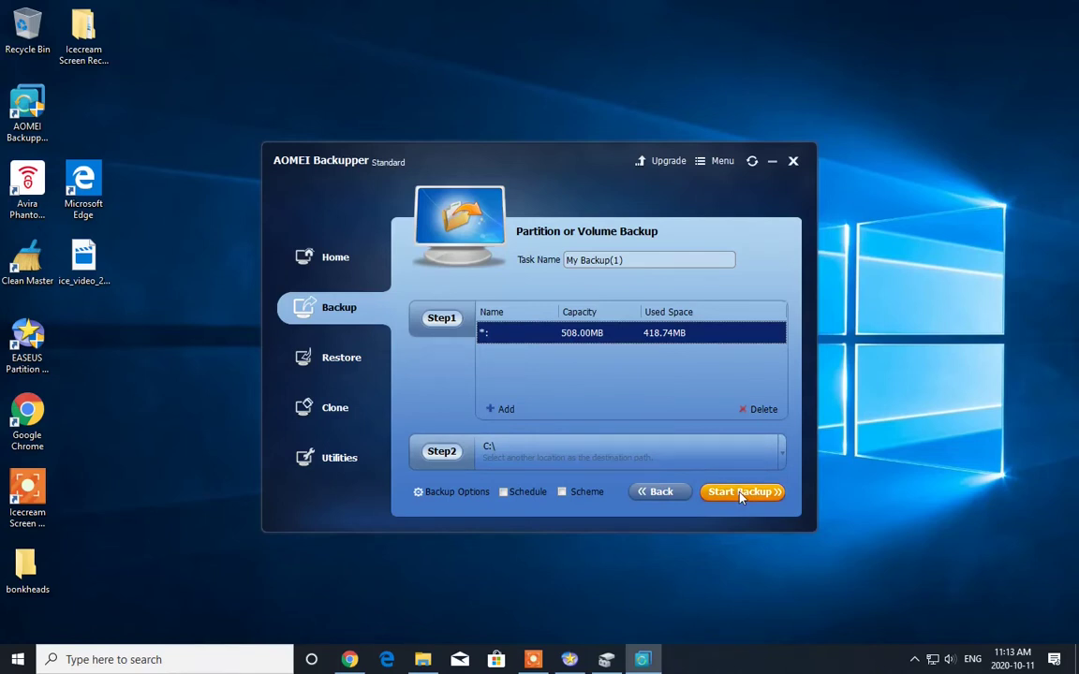
{"action": "left_click", "coordinate": [434, 492]}
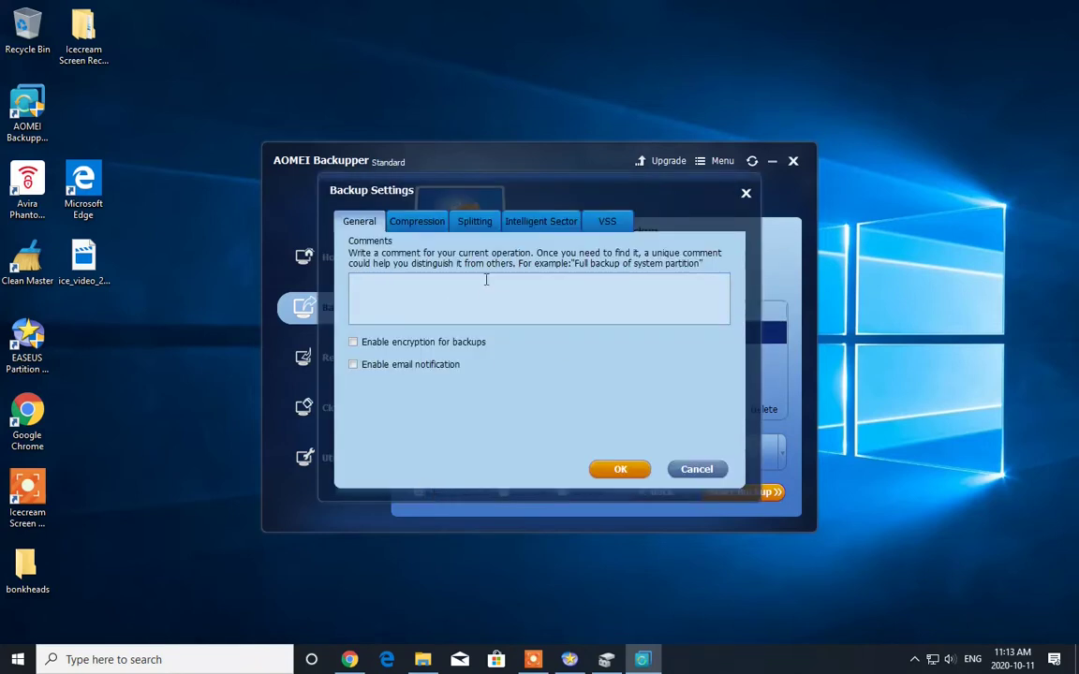
{"action": "left_click", "coordinate": [711, 472]}
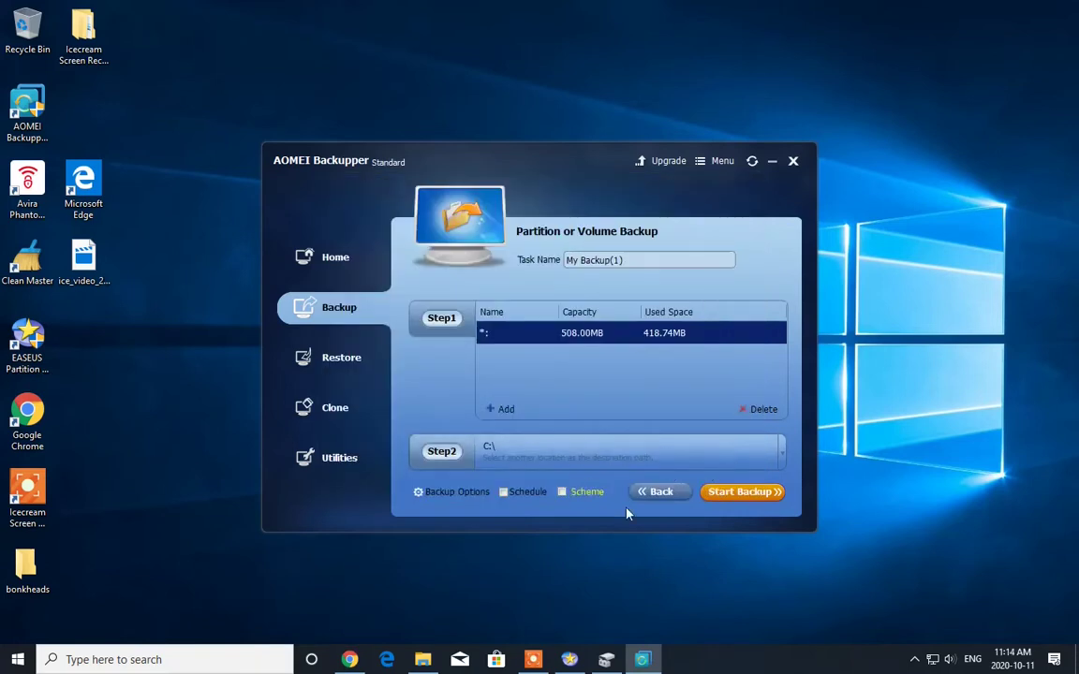
{"action": "left_click", "coordinate": [750, 493]}
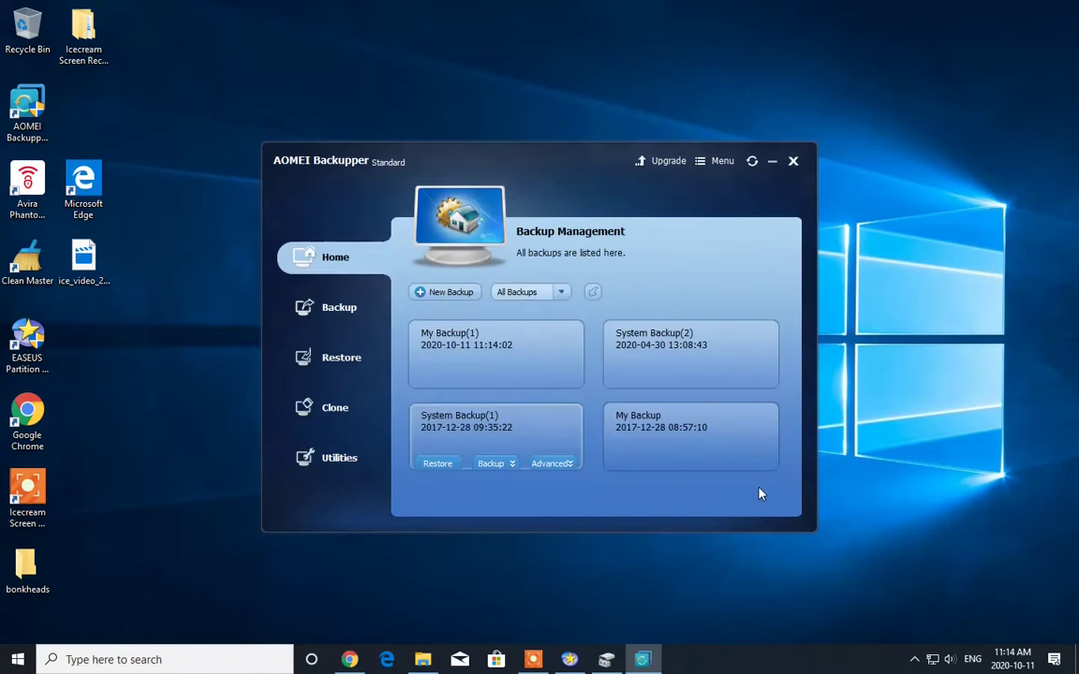
Check the 416,446 KB backup file in Local Disk (C:) > My Backup(1) in File Explorer.
{"action": "left_click", "coordinate": [423, 659]}
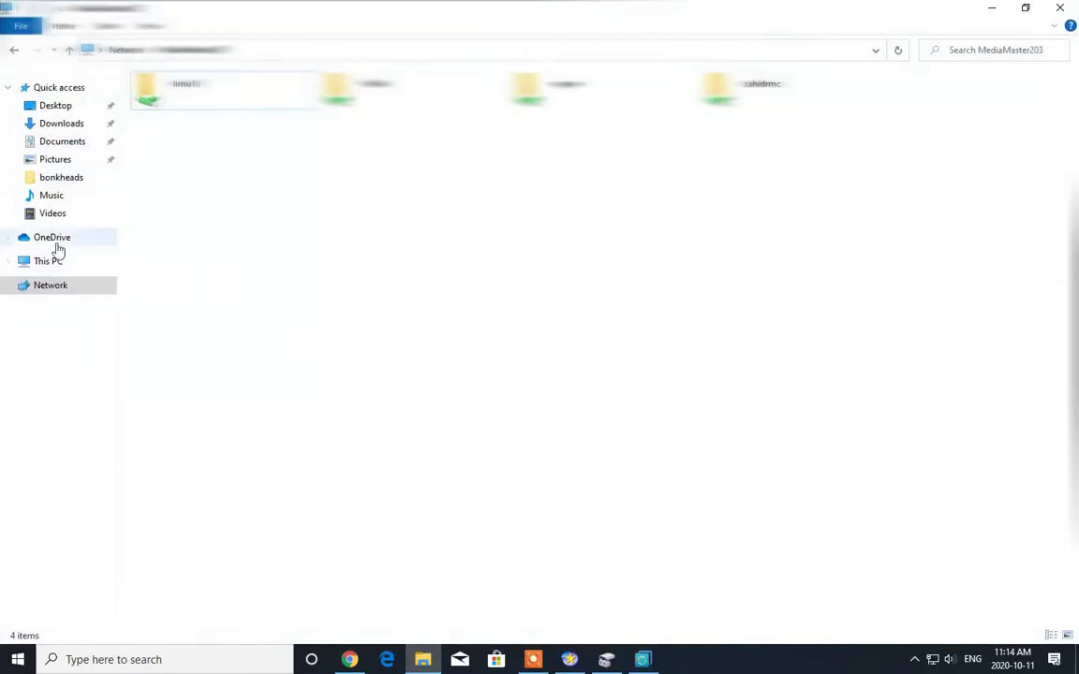
{"action": "left_click", "coordinate": [49, 260]}
{"action": "double_click", "coordinate": [223, 224]}
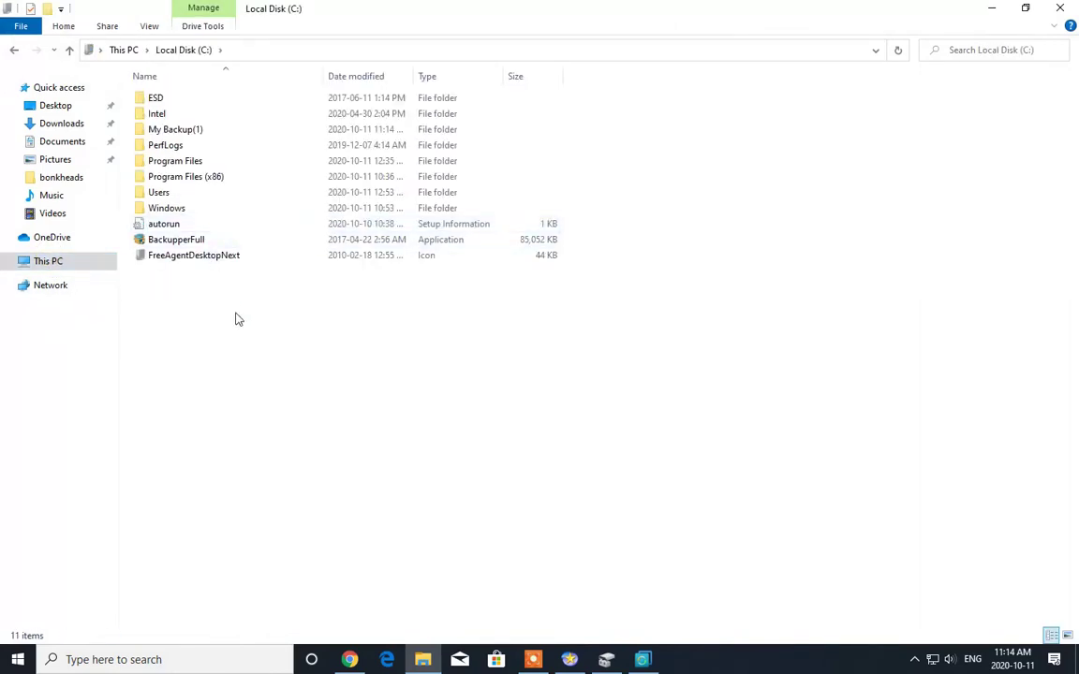
{"action": "double_click", "coordinate": [174, 129]}
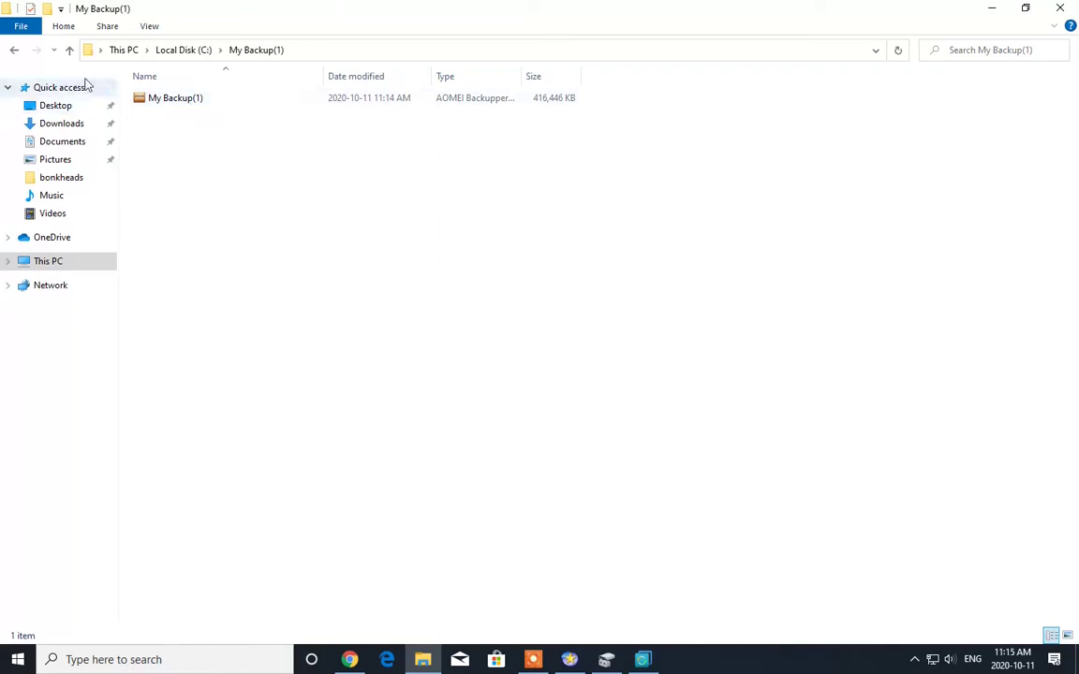
{"action": "left_click", "coordinate": [68, 50]}
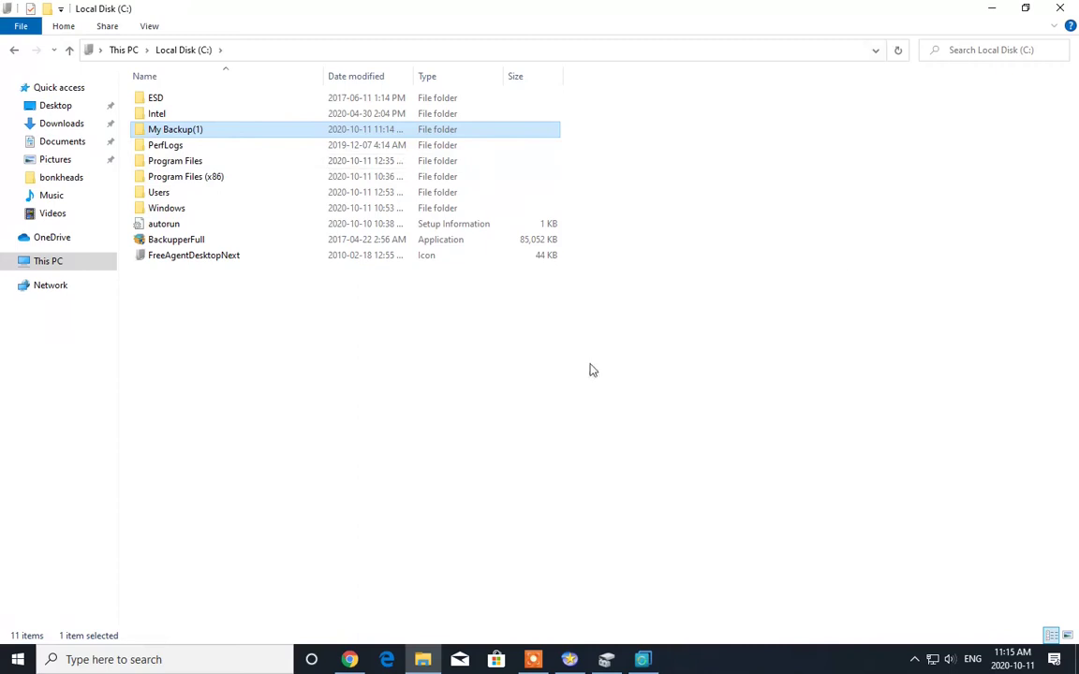
Minimize File Explorer and AOMEI, reposition Disk Management, and return to EaseUS Partition Master.
{"action": "left_click", "coordinate": [994, 14]}
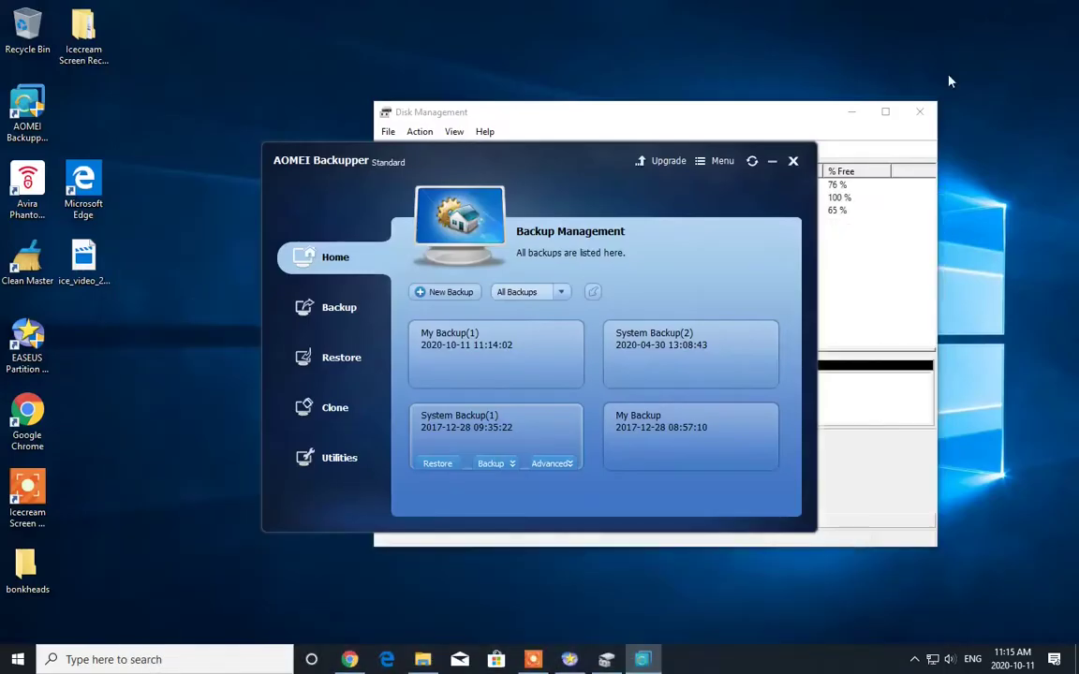
{"action": "left_click", "coordinate": [772, 162]}
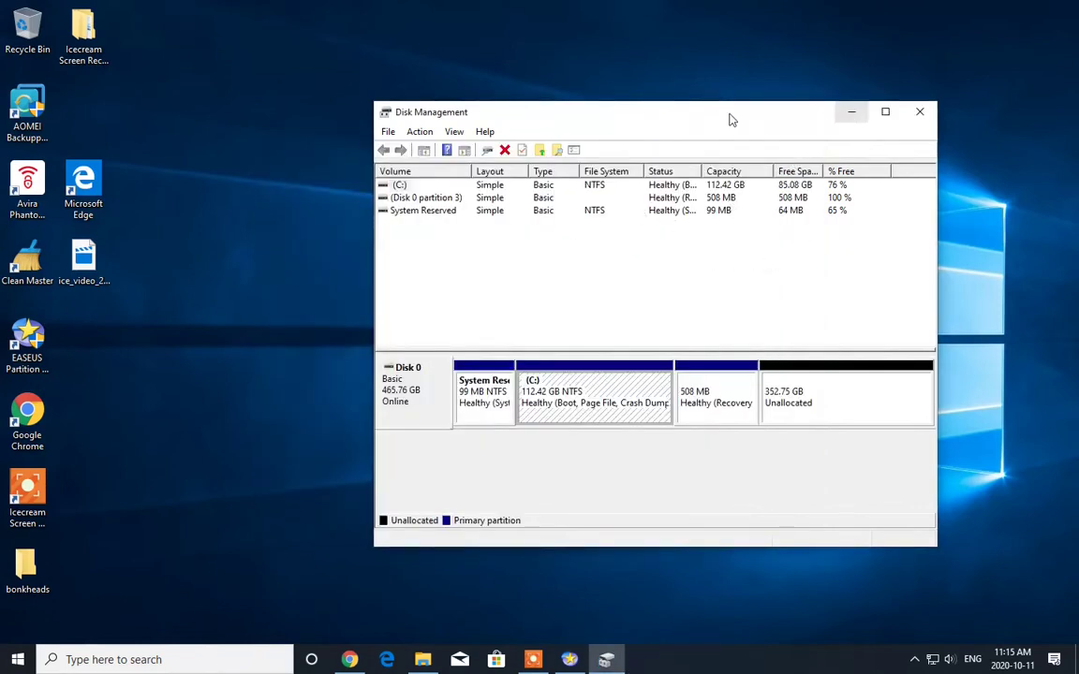
{"action": "left_click_drag", "start_coordinate": [620, 113], "coordinate": [546, 80]}
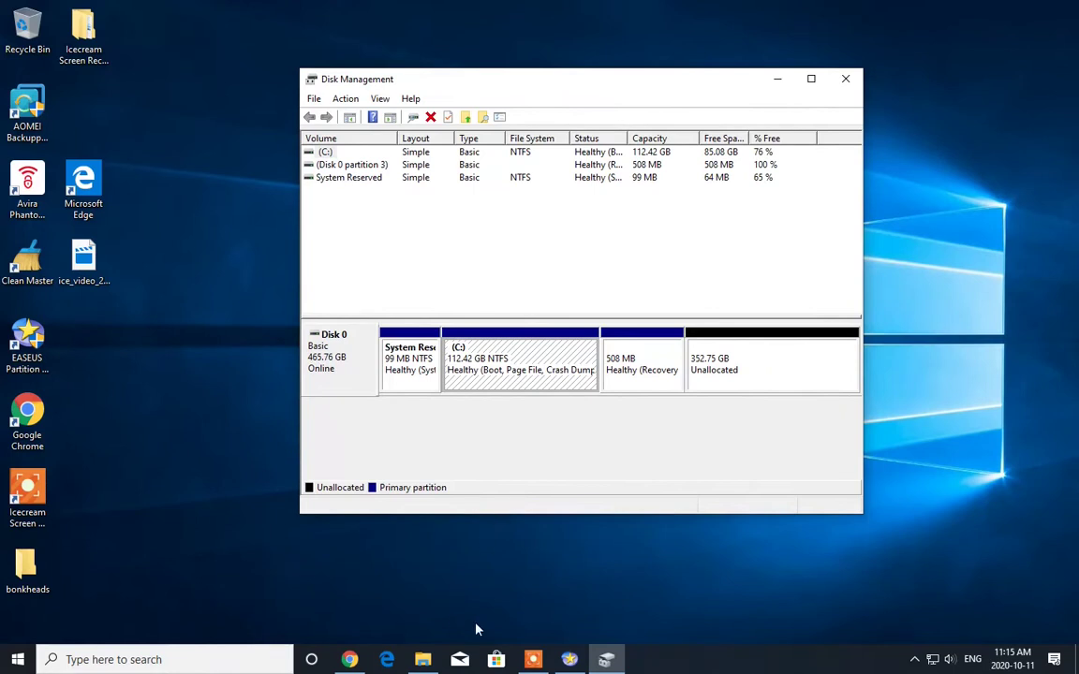
{"action": "left_click", "coordinate": [569, 661]}
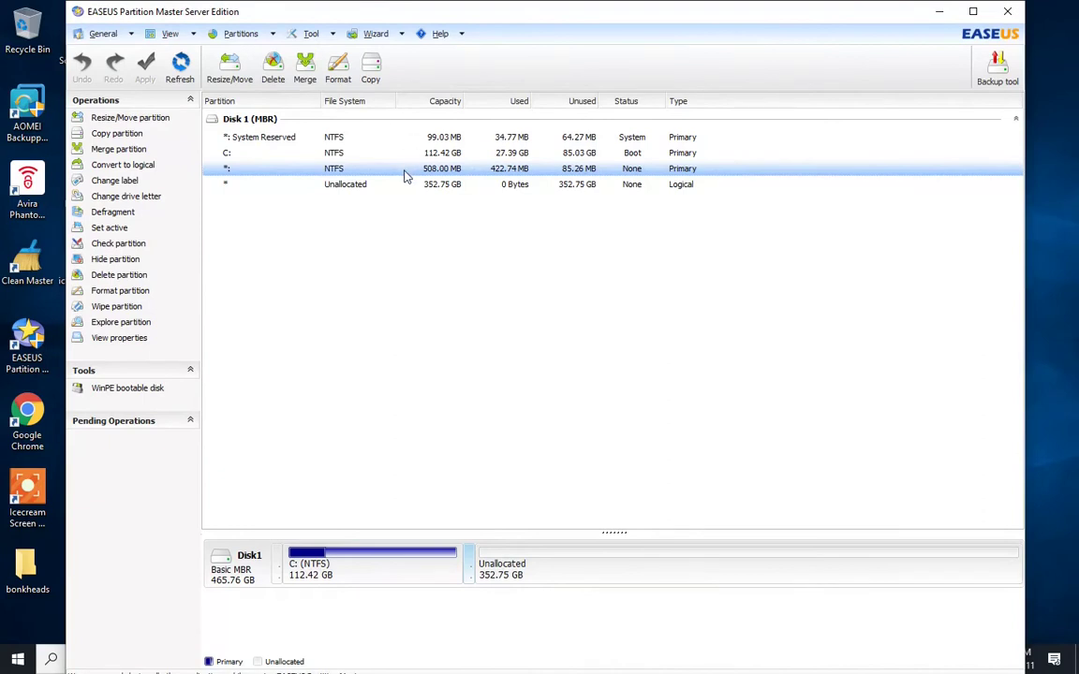
Delete the 508 MB partition, creating 353.25 GB unallocated, then select the C: partition.
{"action": "left_click", "coordinate": [272, 63]}
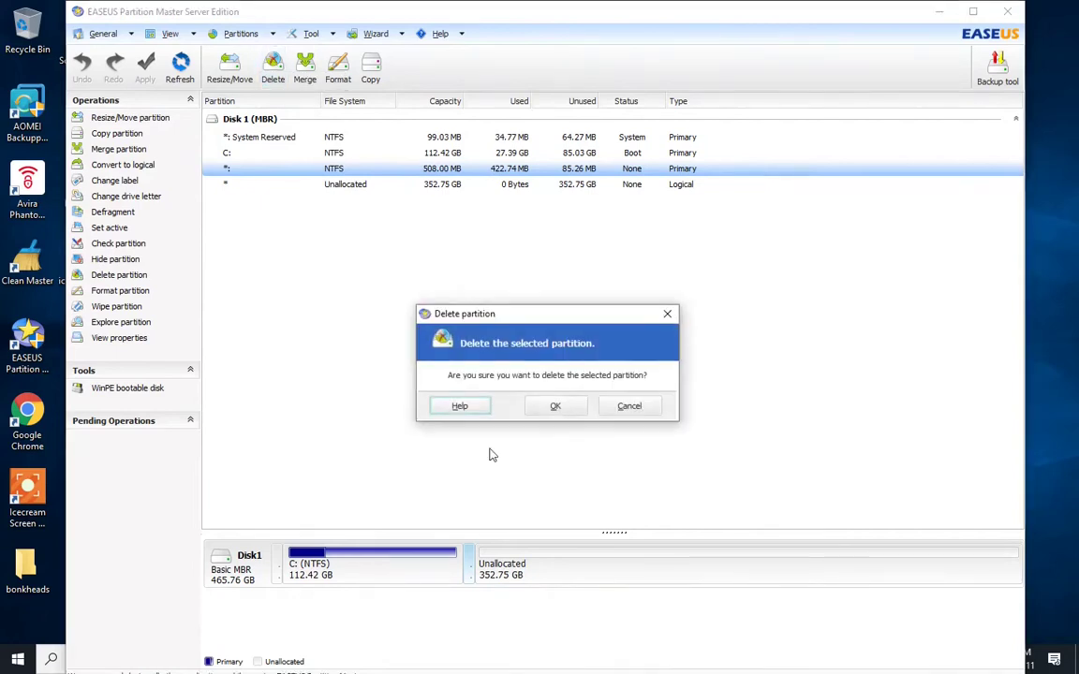
{"action": "left_click", "coordinate": [552, 408]}
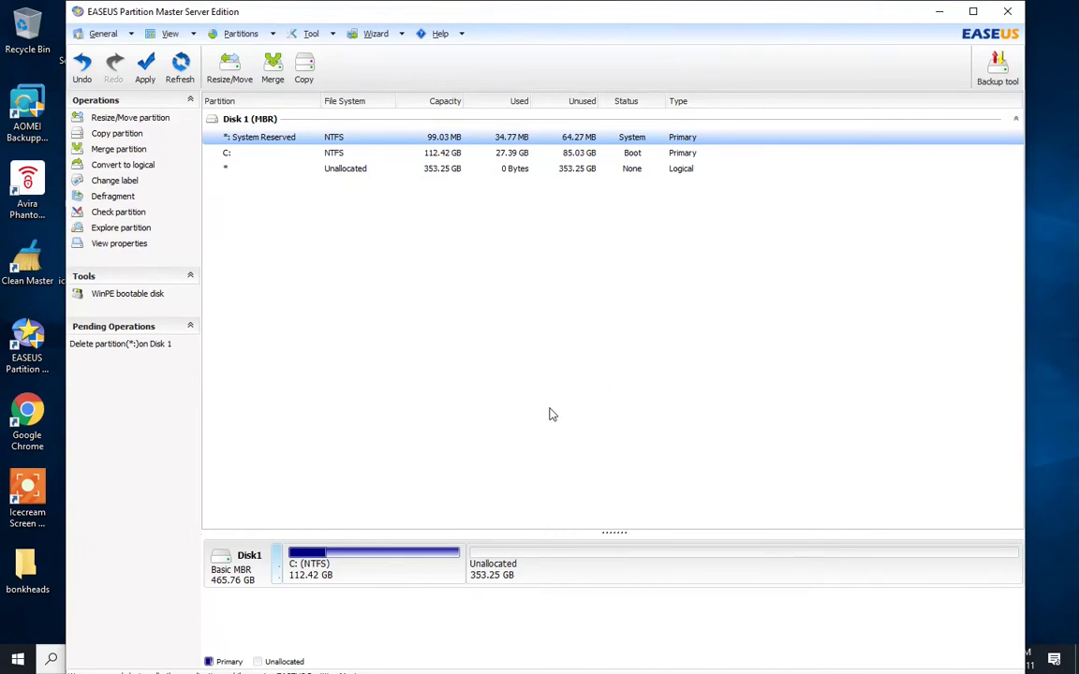
{"action": "left_click", "coordinate": [440, 241]}
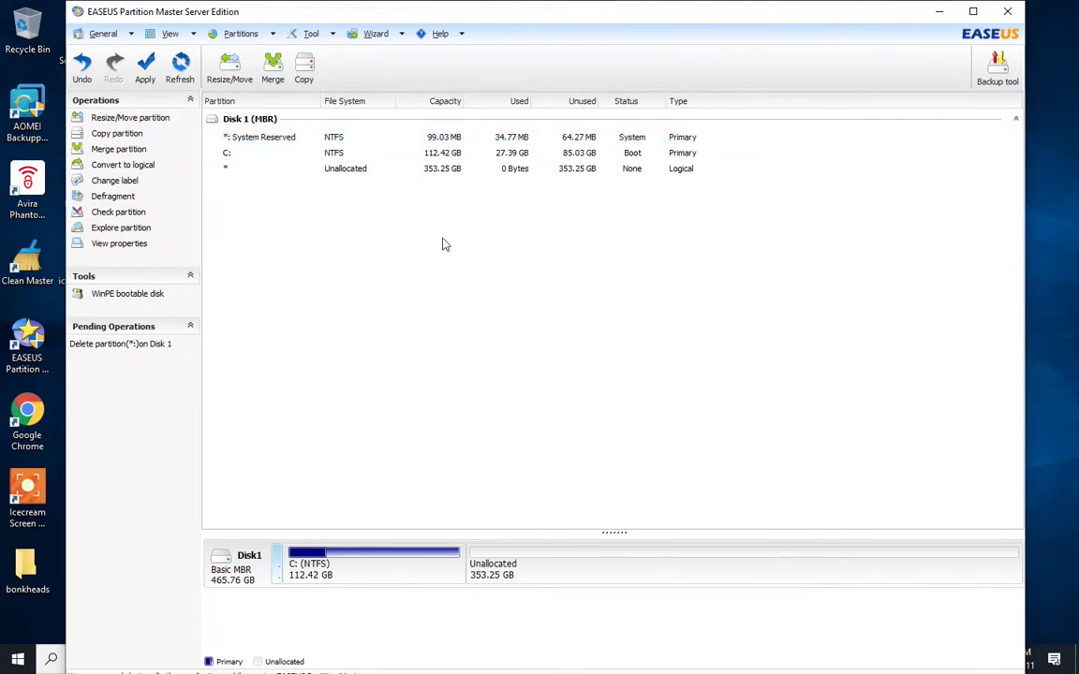
{"action": "left_click", "coordinate": [454, 159]}
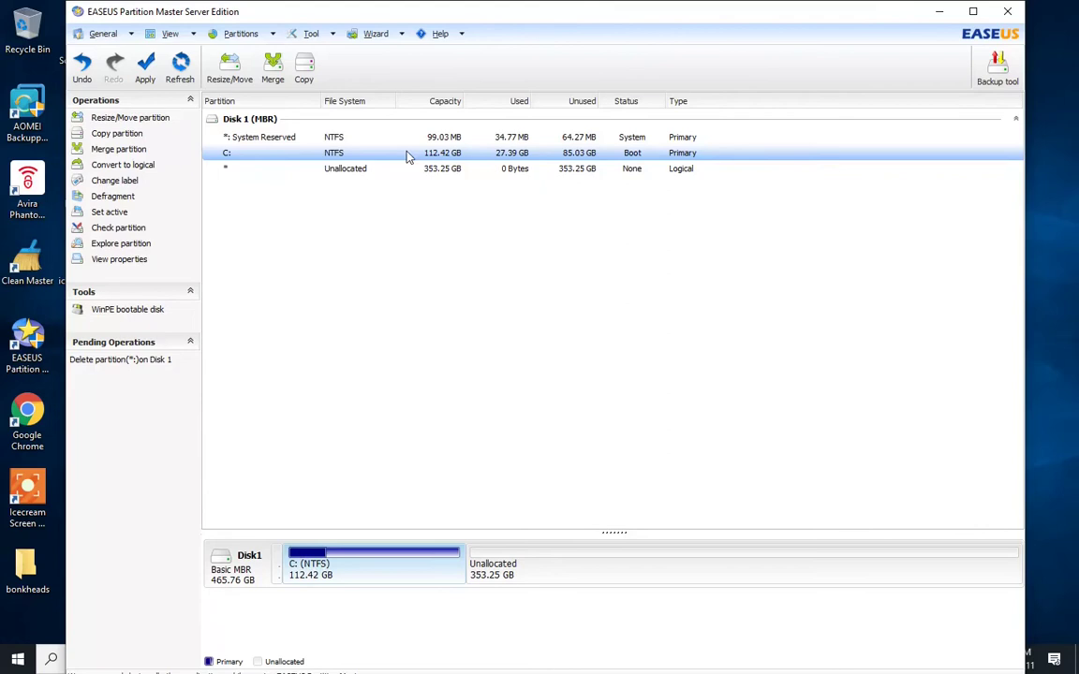
Open the Resize/Move partition dialog for C: from its context menu.
{"action": "right_click", "coordinate": [409, 156]}
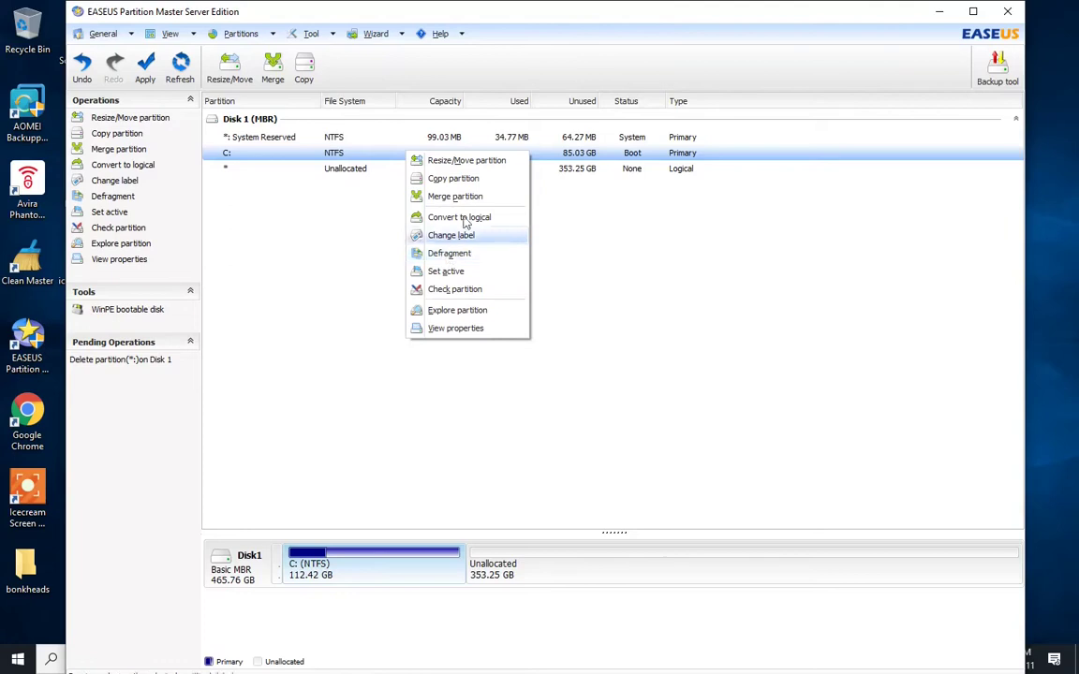
{"action": "left_click", "coordinate": [483, 165]}
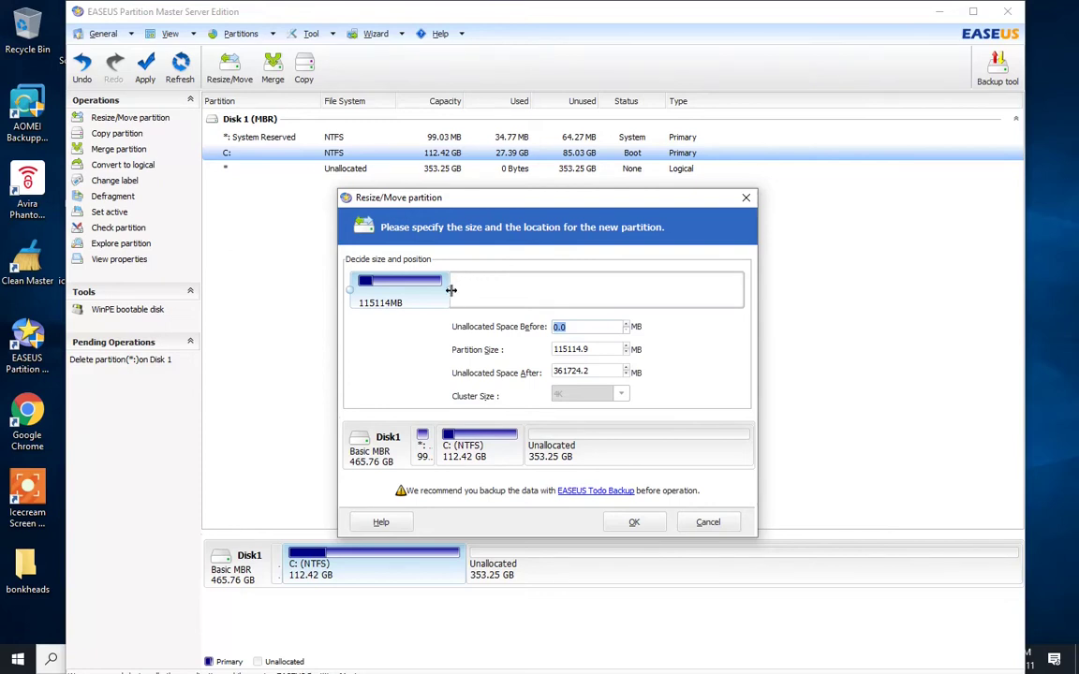
Resize C: to 204820 MB, leaving 272019.0 MB unallocated after it.
{"action": "left_click_drag", "start_coordinate": [450, 291], "coordinate": [530, 290]}
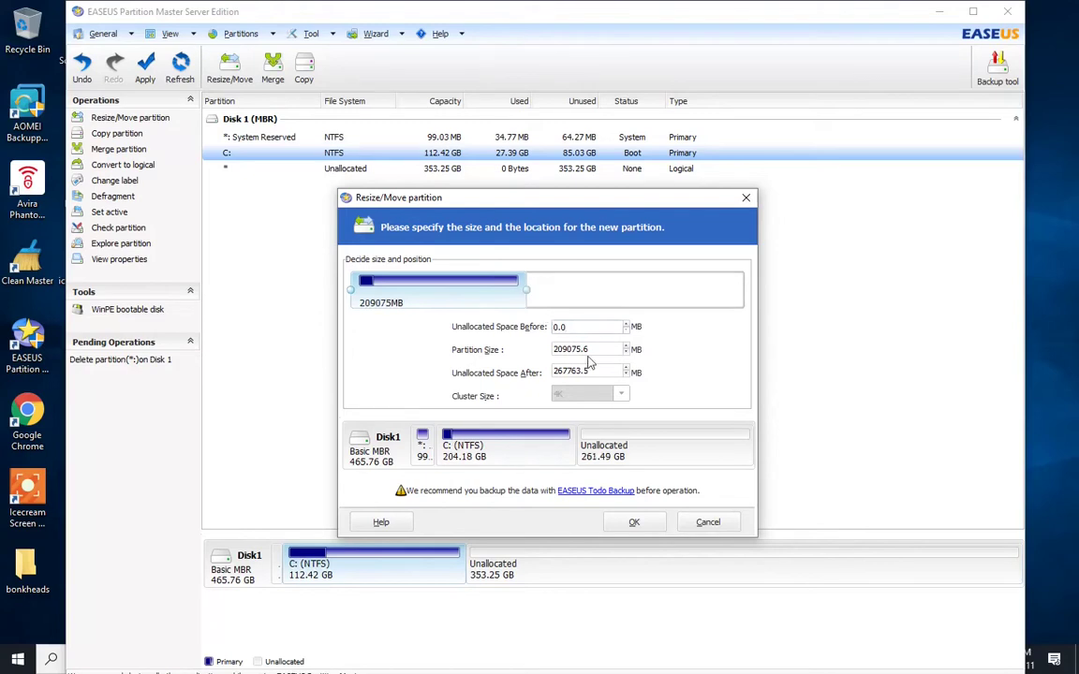
{"action": "key", "text": "Tab"}
{"action": "type", "text": "208"}
{"action": "key", "text": "ctrl+z"}
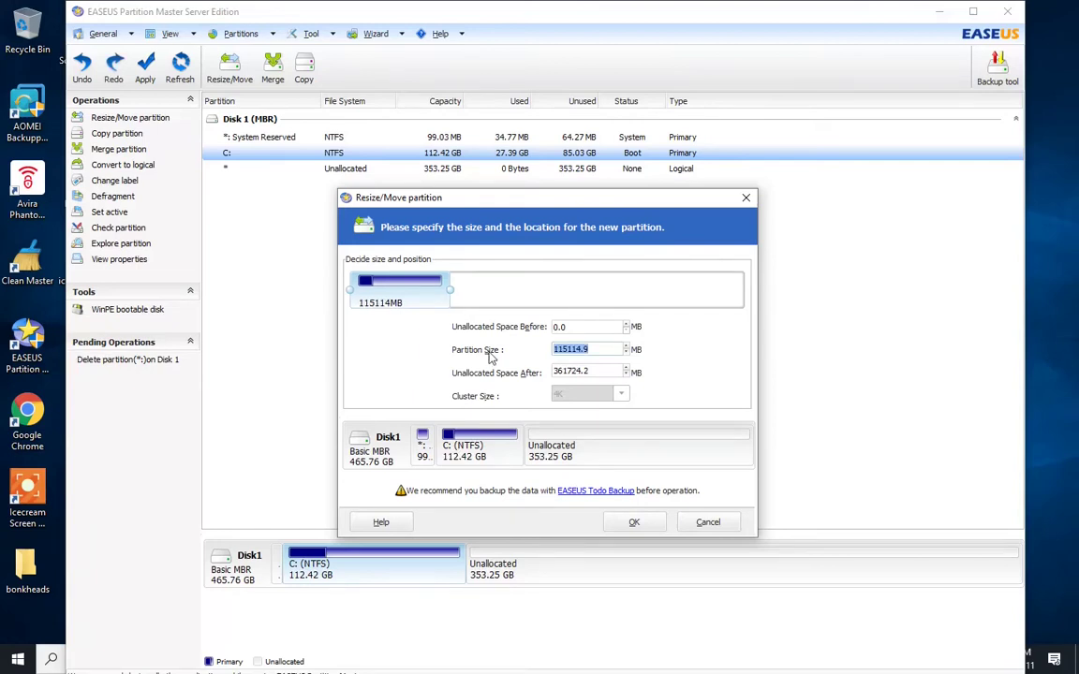
{"action": "type", "text": "204820"}
{"action": "left_click", "coordinate": [534, 305]}
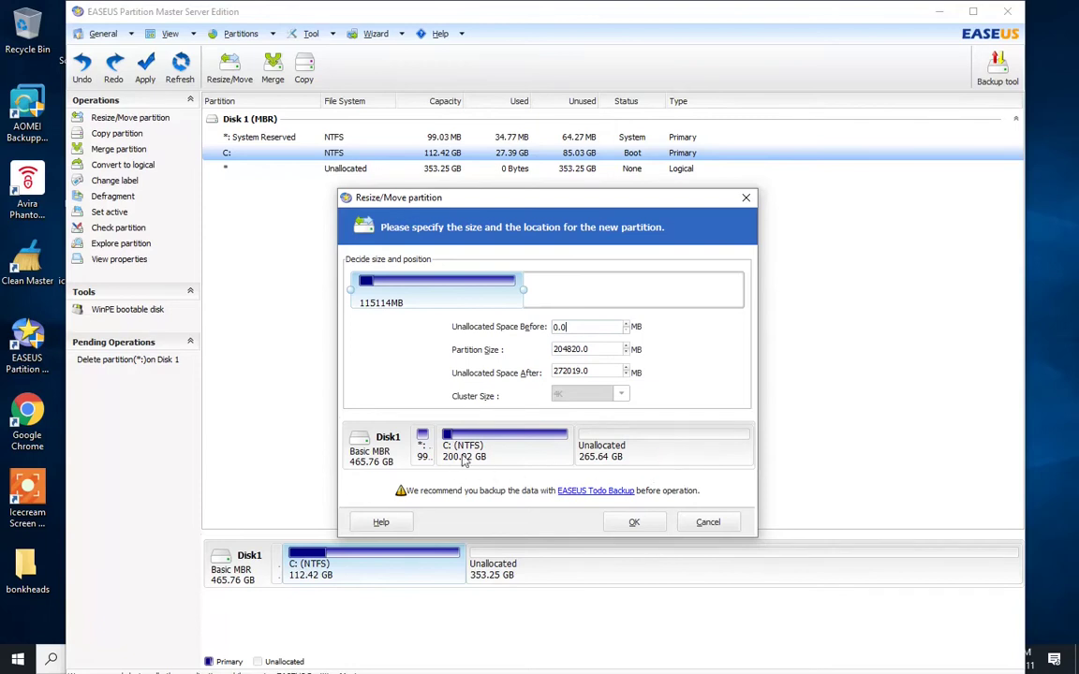
Apply the pending deletion and the C: resize to 200.01 GB, accepting the apply prompt.
{"action": "left_click", "coordinate": [634, 523]}
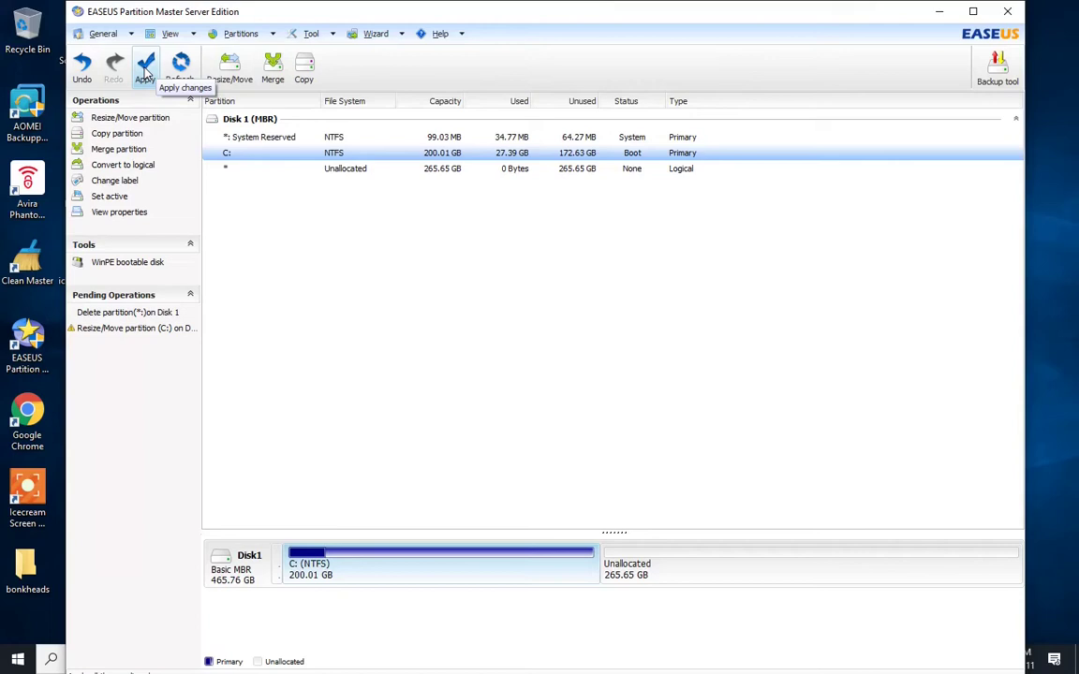
{"action": "left_click", "coordinate": [145, 72]}
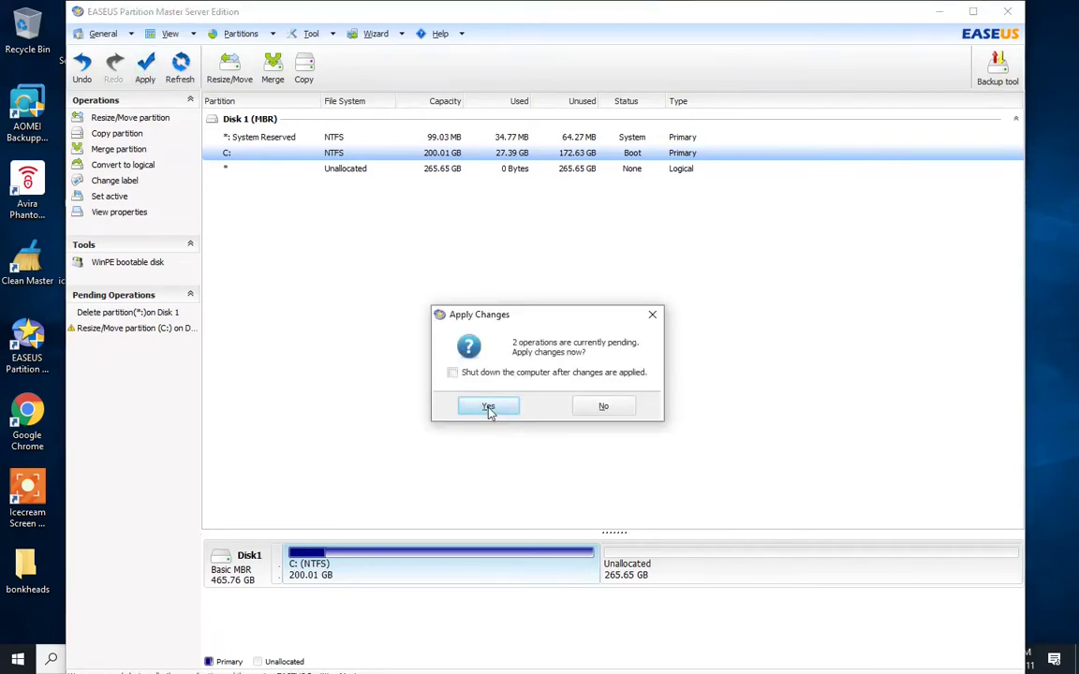
{"action": "left_click", "coordinate": [488, 409]}
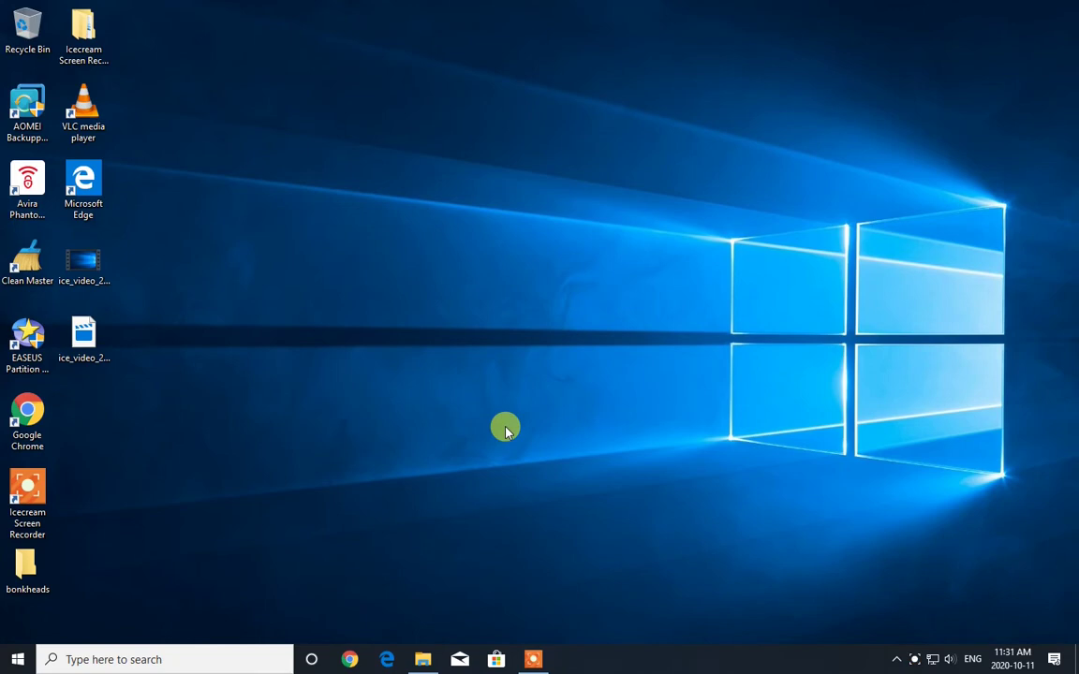
Check in File Explorer's This PC that Local Disk (C:) is now 200 GB with 171 GB free.
{"action": "left_click", "coordinate": [422, 656]}
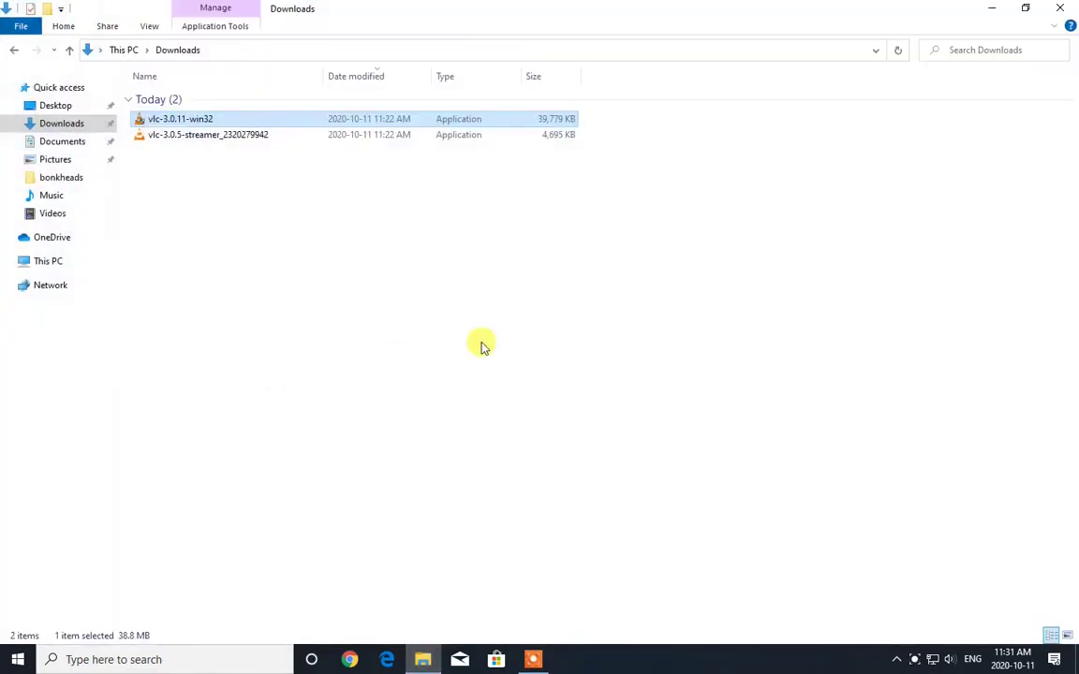
{"action": "left_click", "coordinate": [58, 262]}
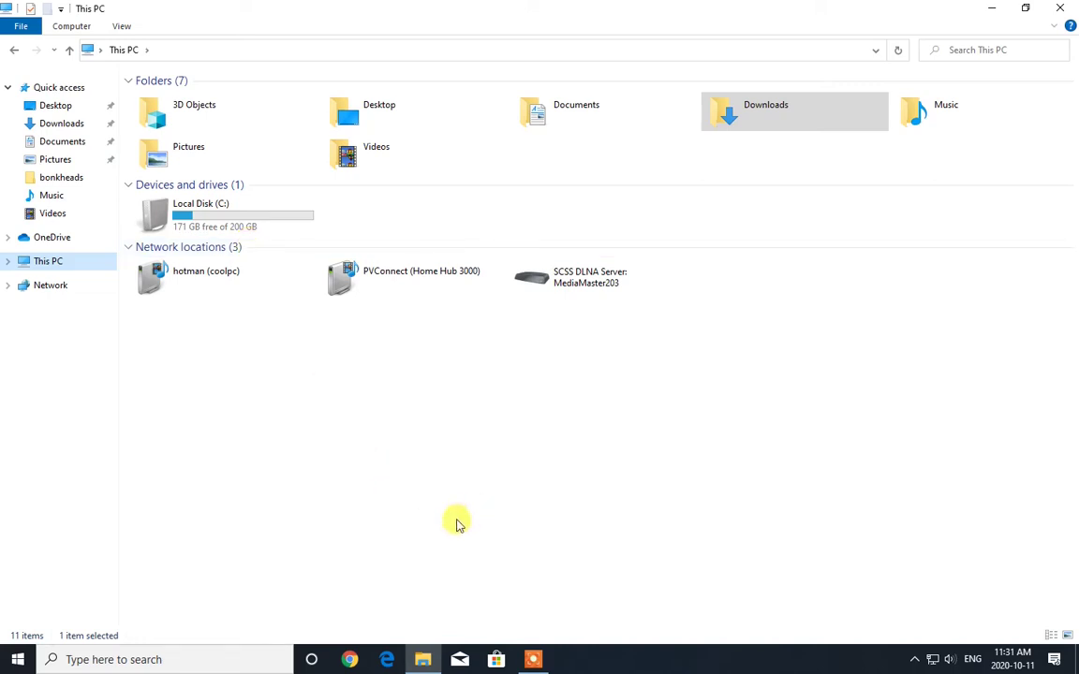
{"action": "left_click", "coordinate": [146, 657]}
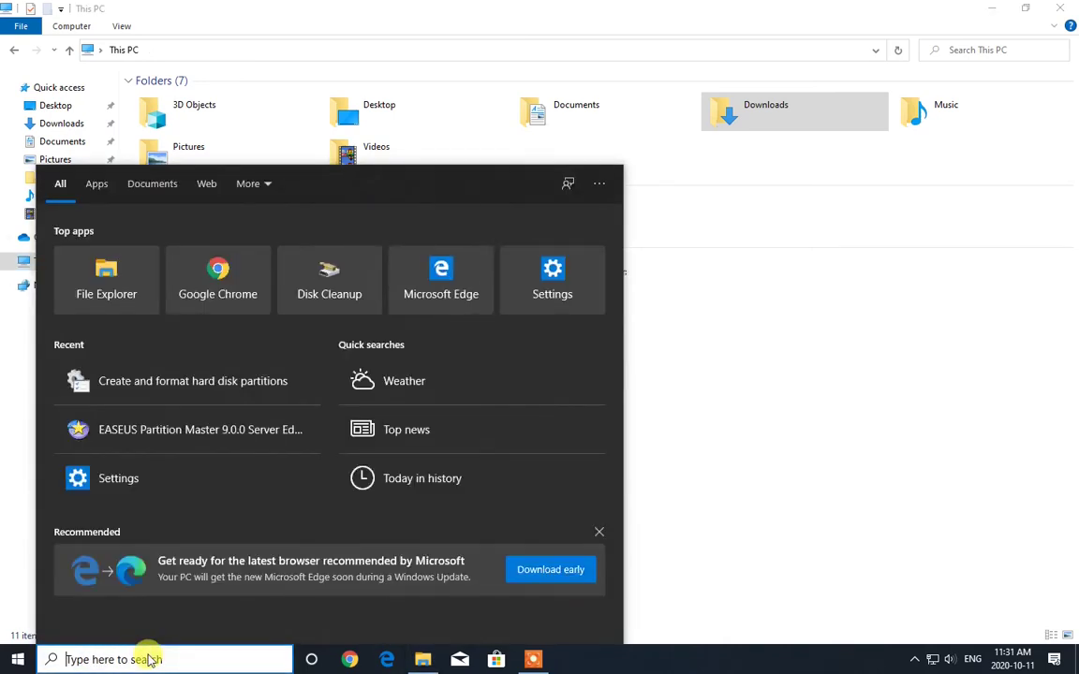
{"action": "type", "text": "crea"}
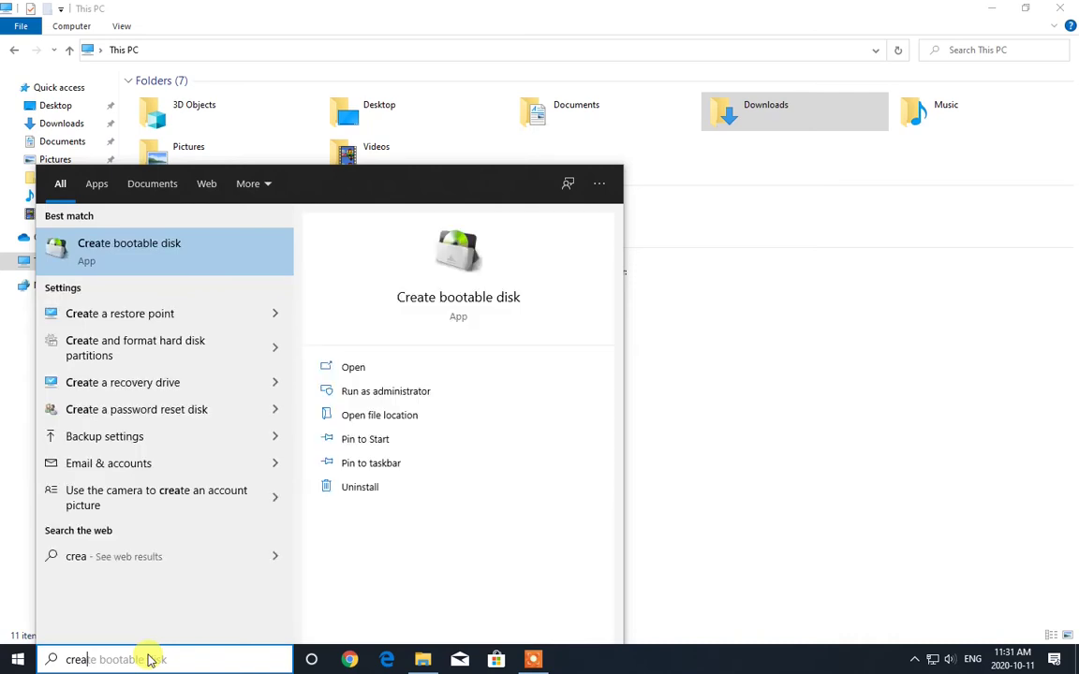
{"action": "left_click", "coordinate": [187, 346]}
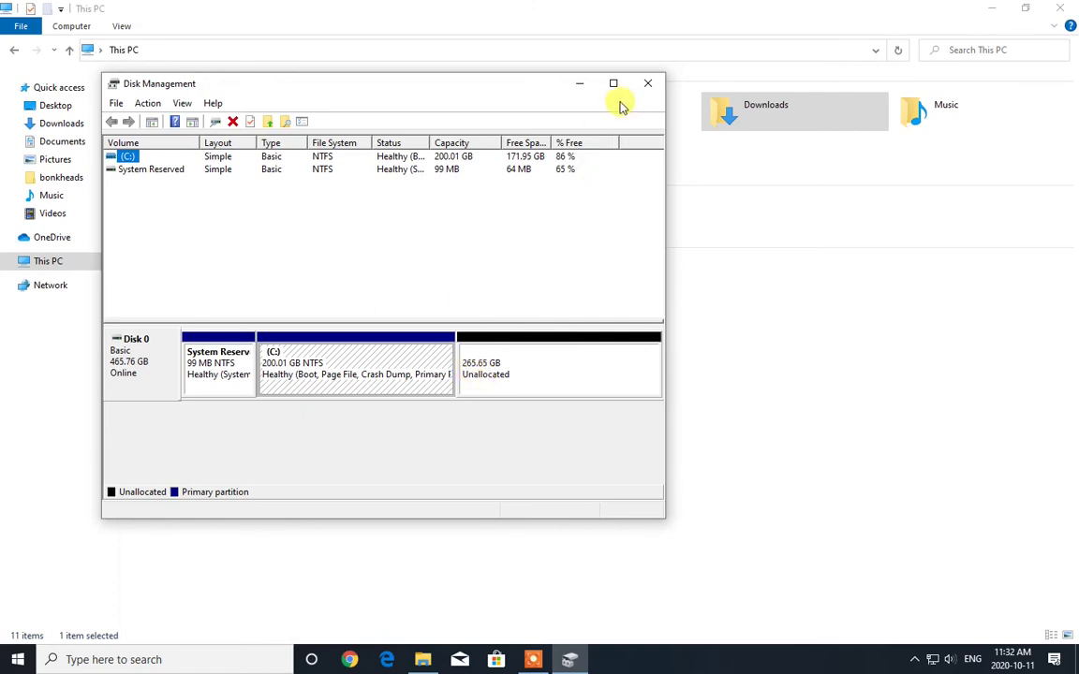
{"action": "left_click", "coordinate": [645, 87]}
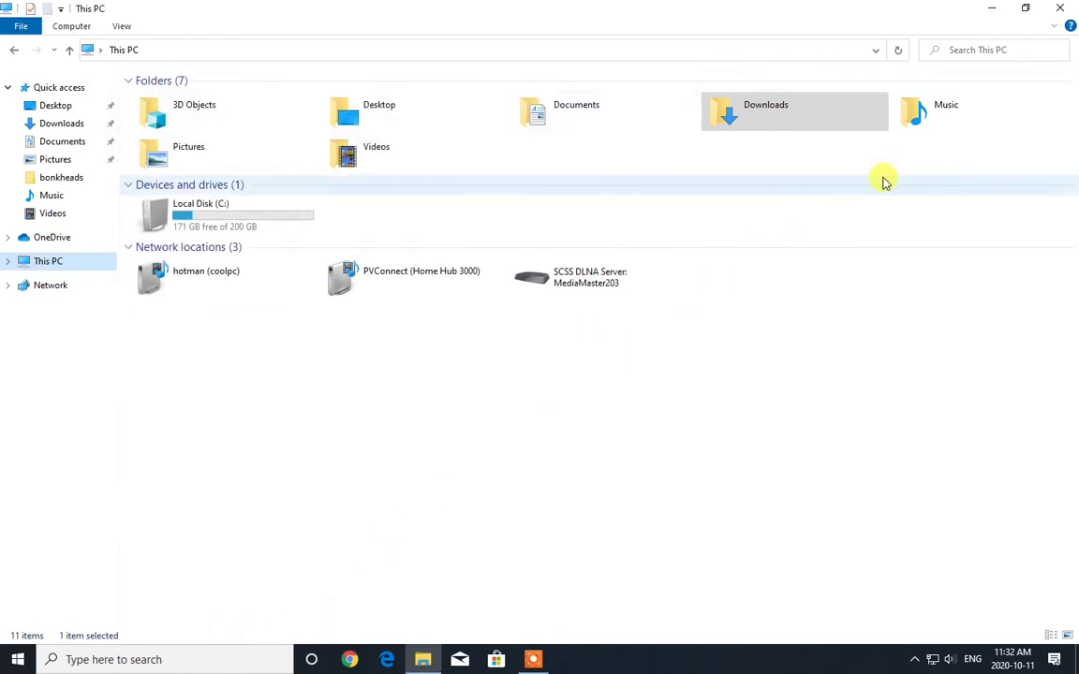
Launch AOMEI Backupper and start a restore from the My Backup(1) task.
{"action": "left_click", "coordinate": [992, 8]}
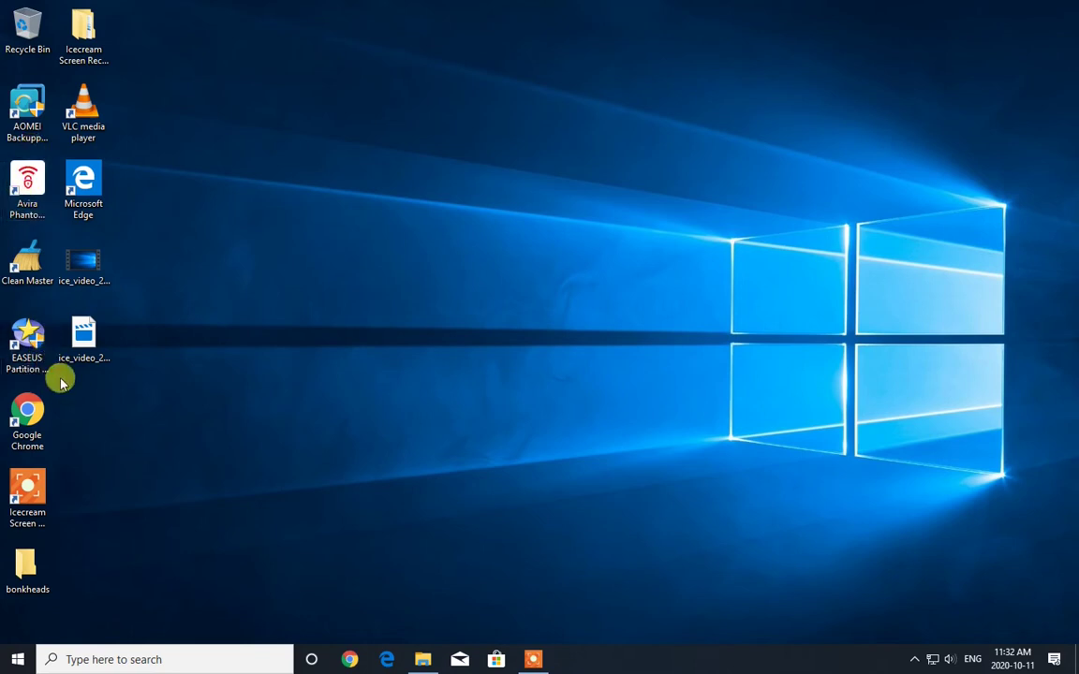
{"action": "left_click", "coordinate": [25, 114]}
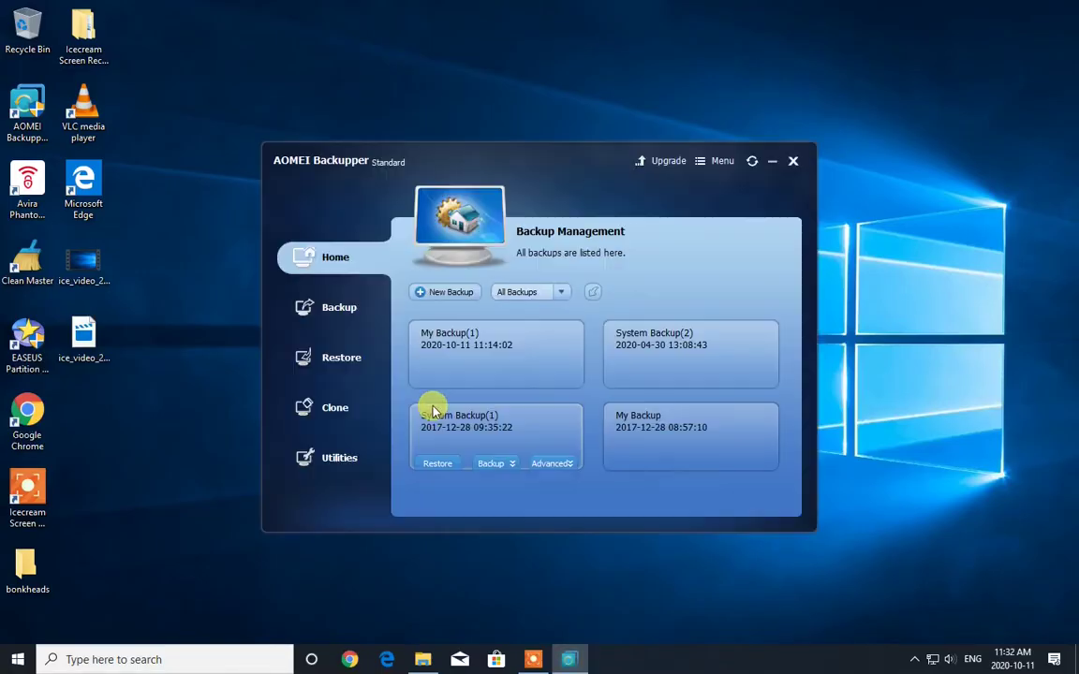
{"action": "left_click", "coordinate": [342, 363]}
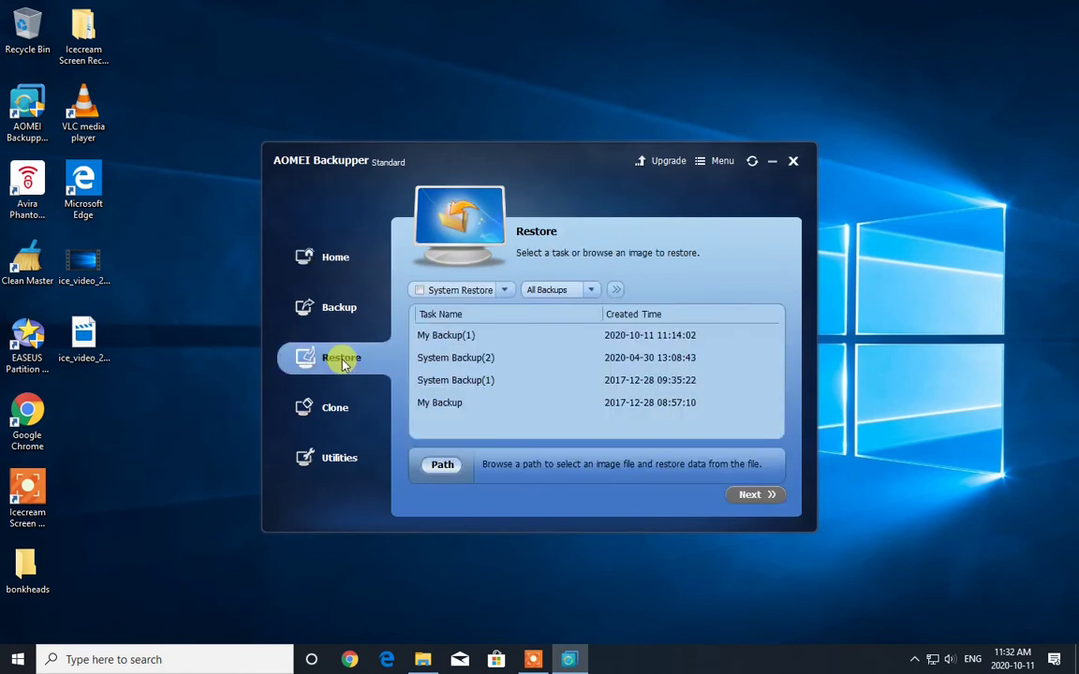
{"action": "left_click", "coordinate": [460, 339]}
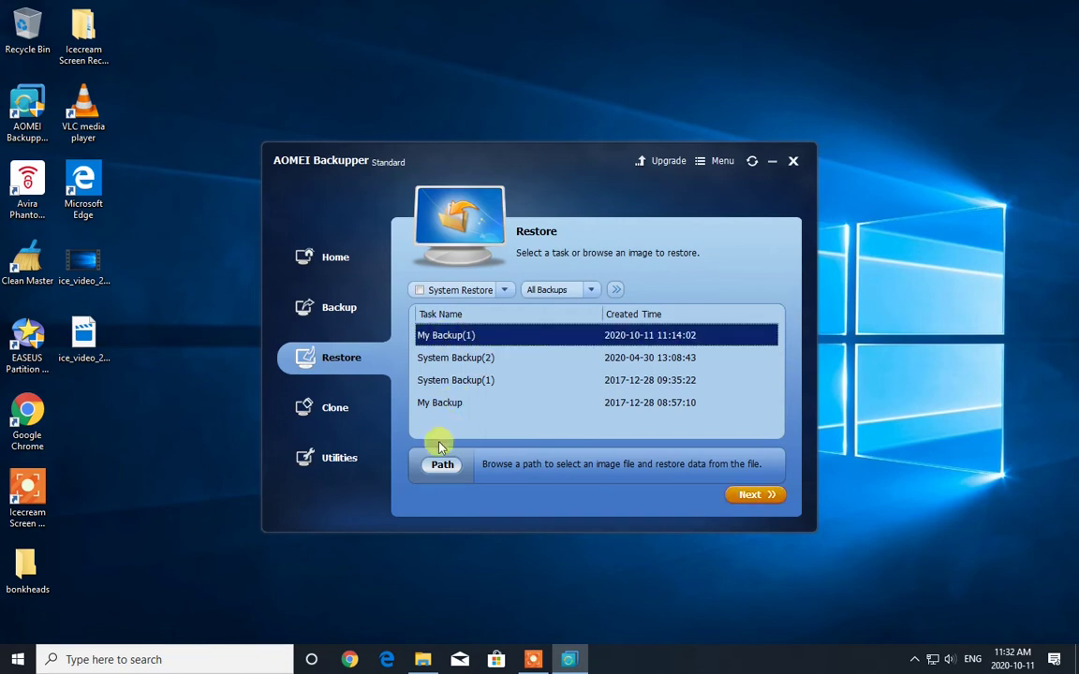
Browse to C:\My Backup(1) and select its backup image file.
{"action": "left_click", "coordinate": [442, 467]}
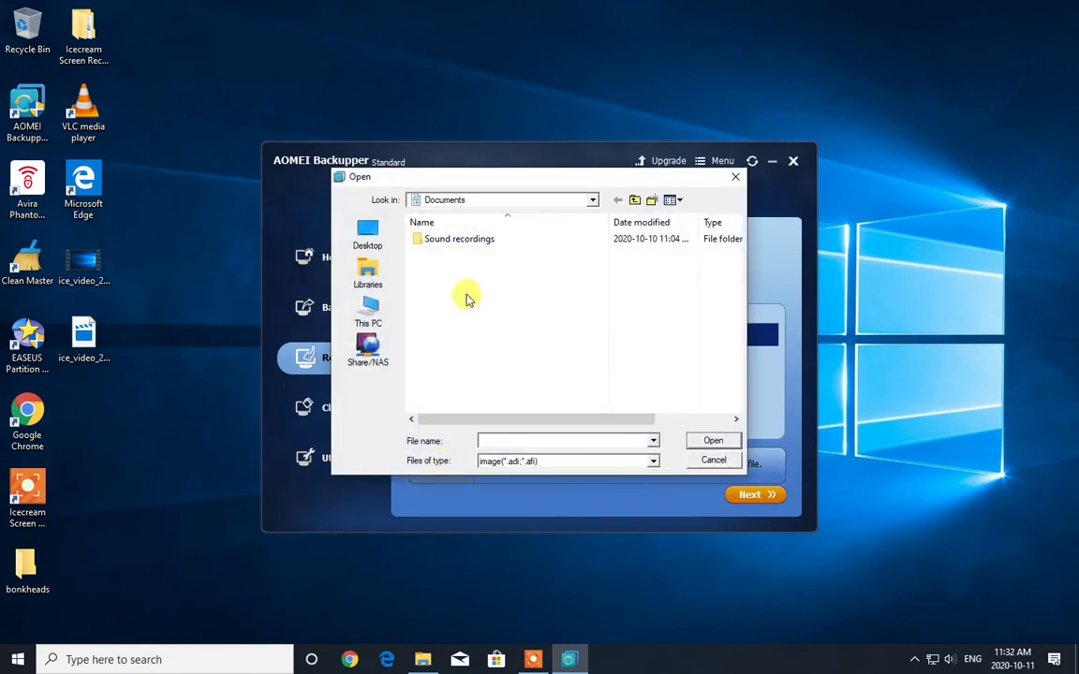
{"action": "left_click", "coordinate": [451, 200]}
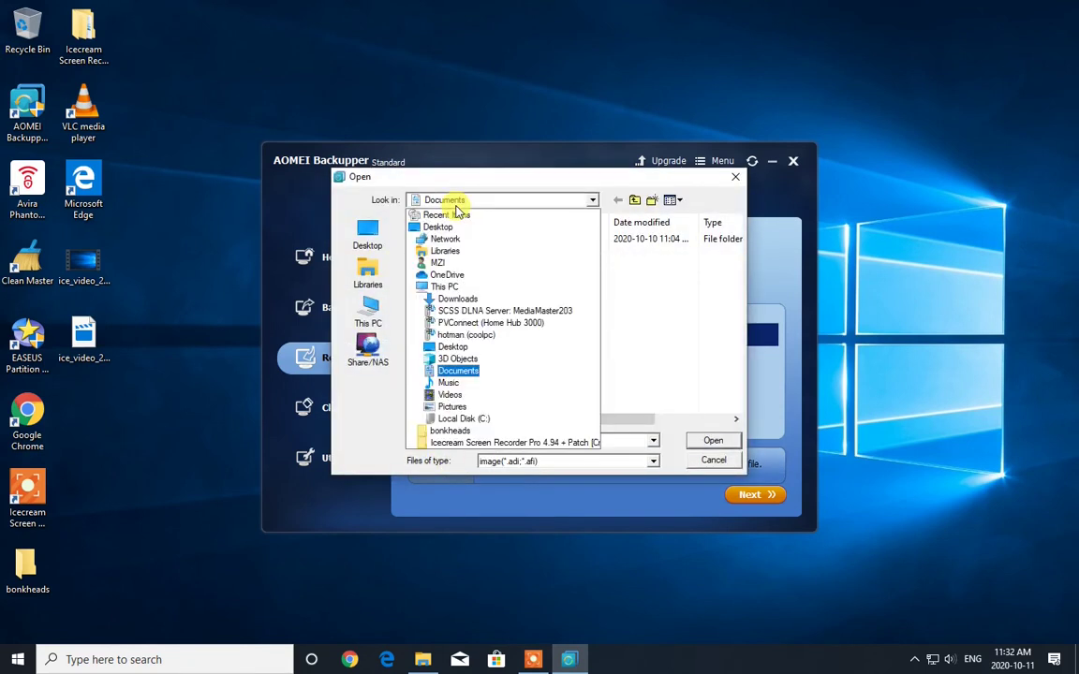
{"action": "left_click", "coordinate": [483, 420]}
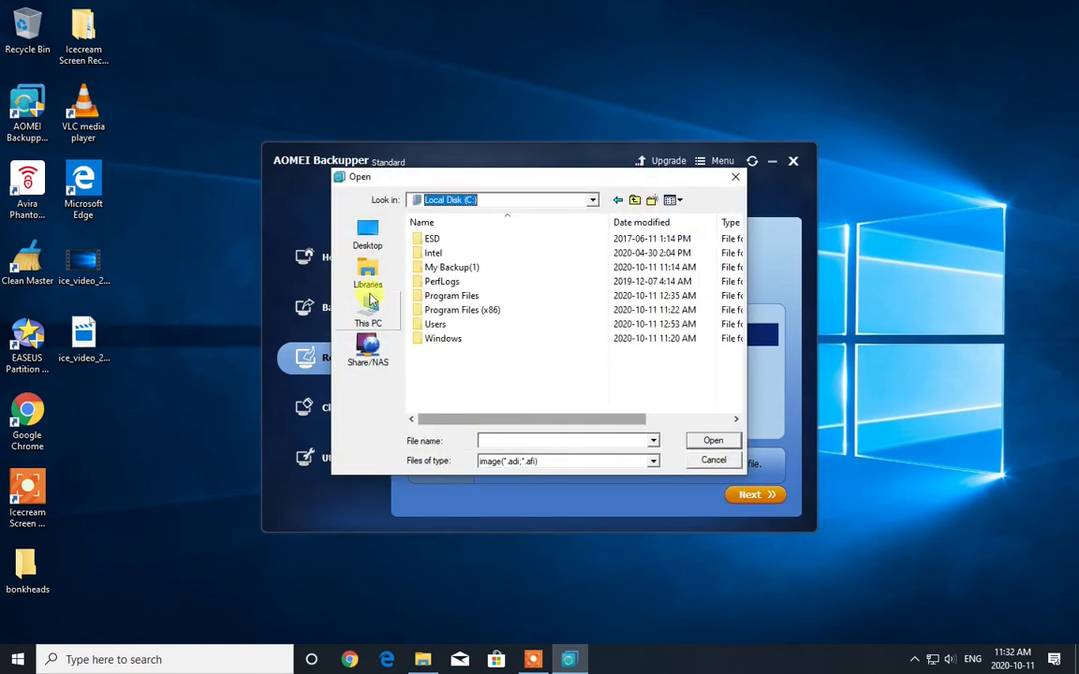
{"action": "double_click", "coordinate": [451, 268]}
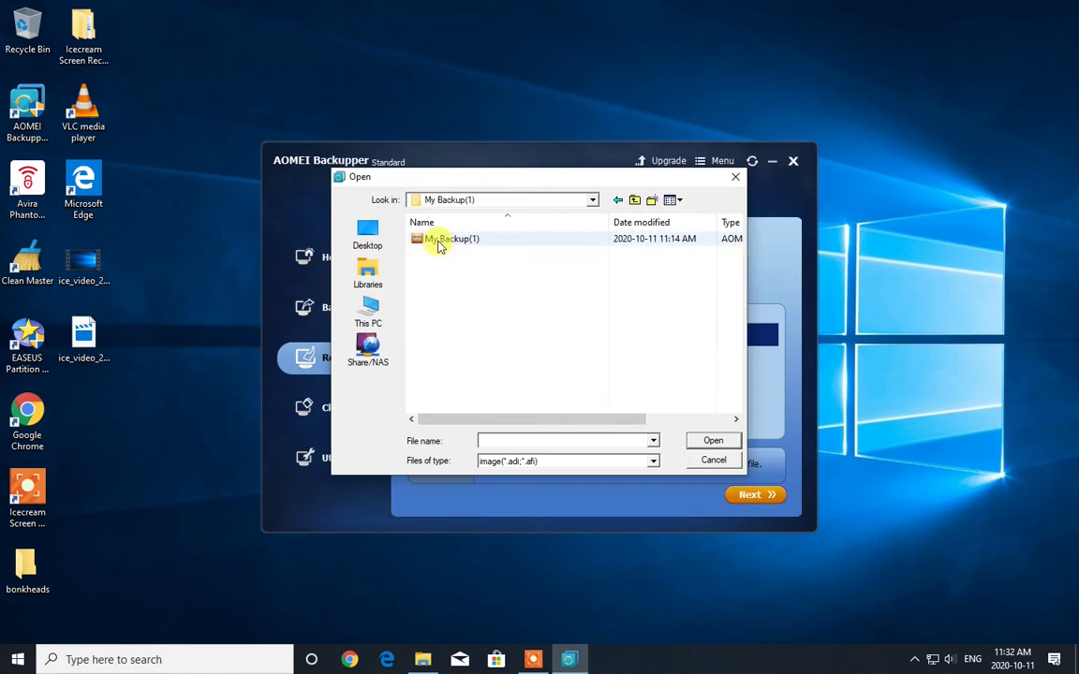
{"action": "left_click", "coordinate": [440, 240]}
Restore the Full Backup's 508 MB partition, targeting the 265.65 GB unallocated space on Disk0.
{"action": "left_click", "coordinate": [712, 440]}
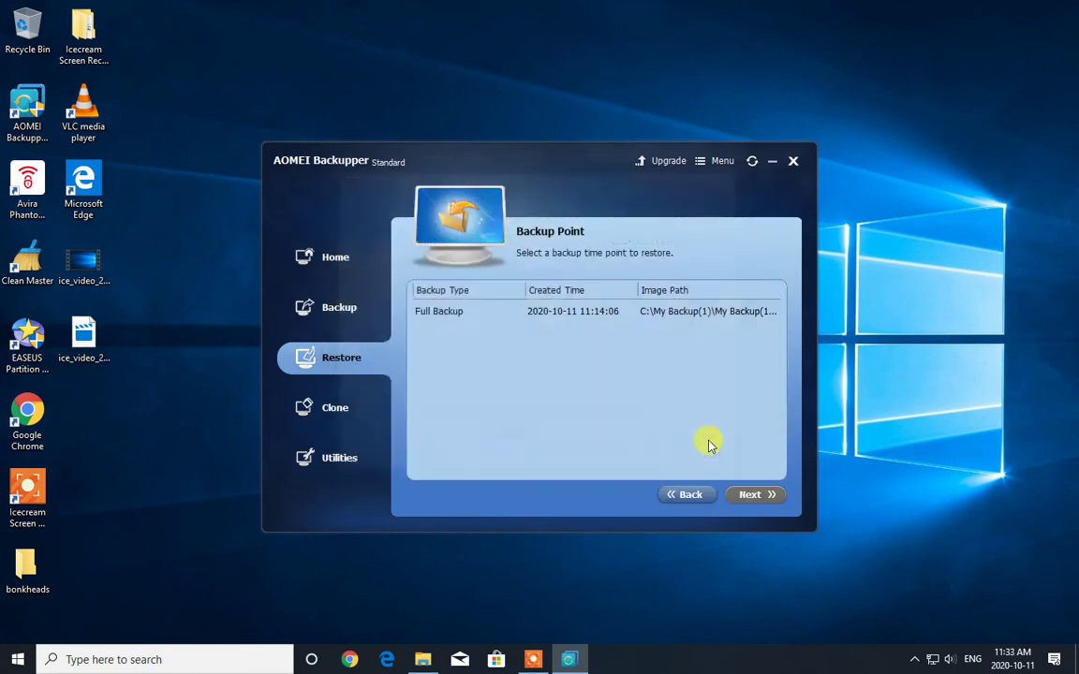
{"action": "left_click", "coordinate": [465, 317]}
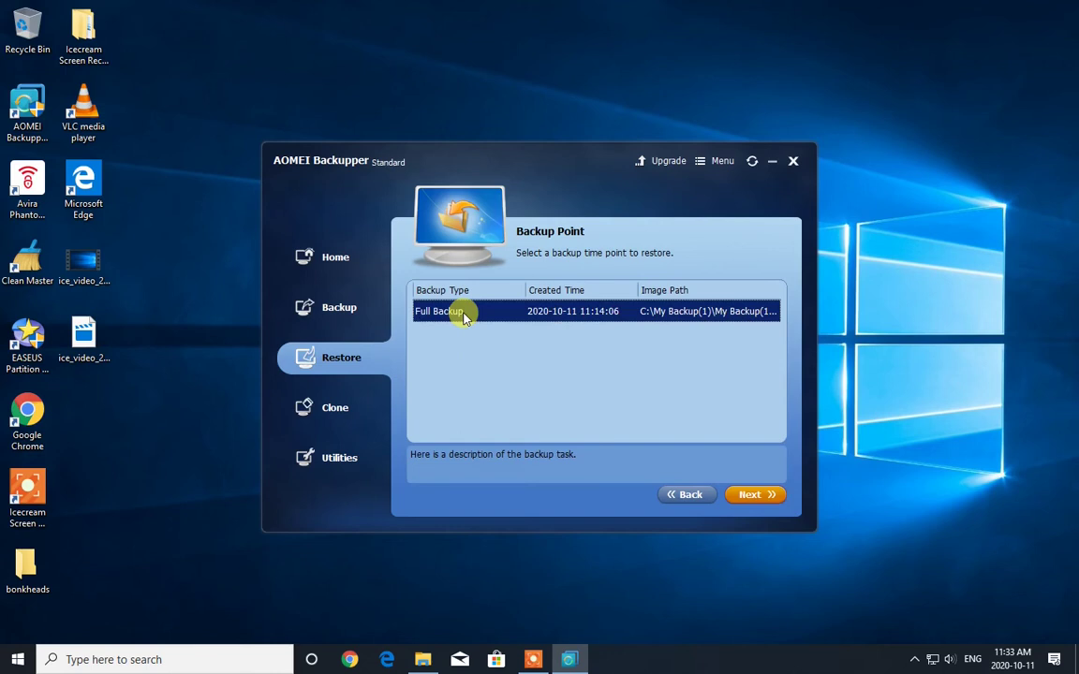
{"action": "left_click", "coordinate": [760, 498]}
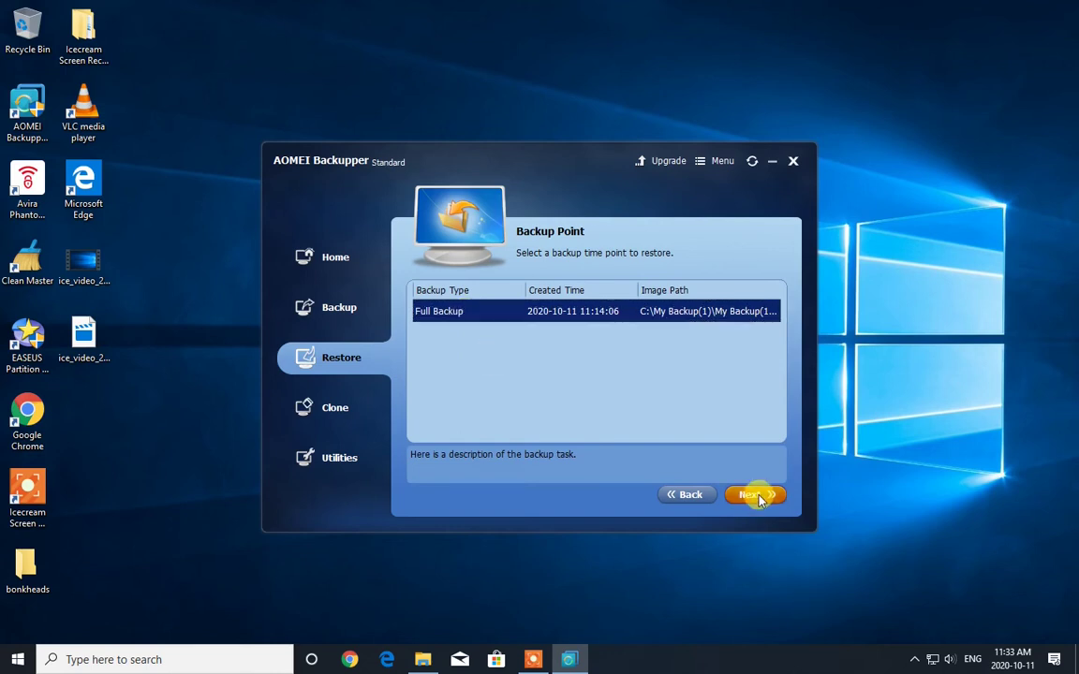
{"action": "left_click", "coordinate": [510, 312]}
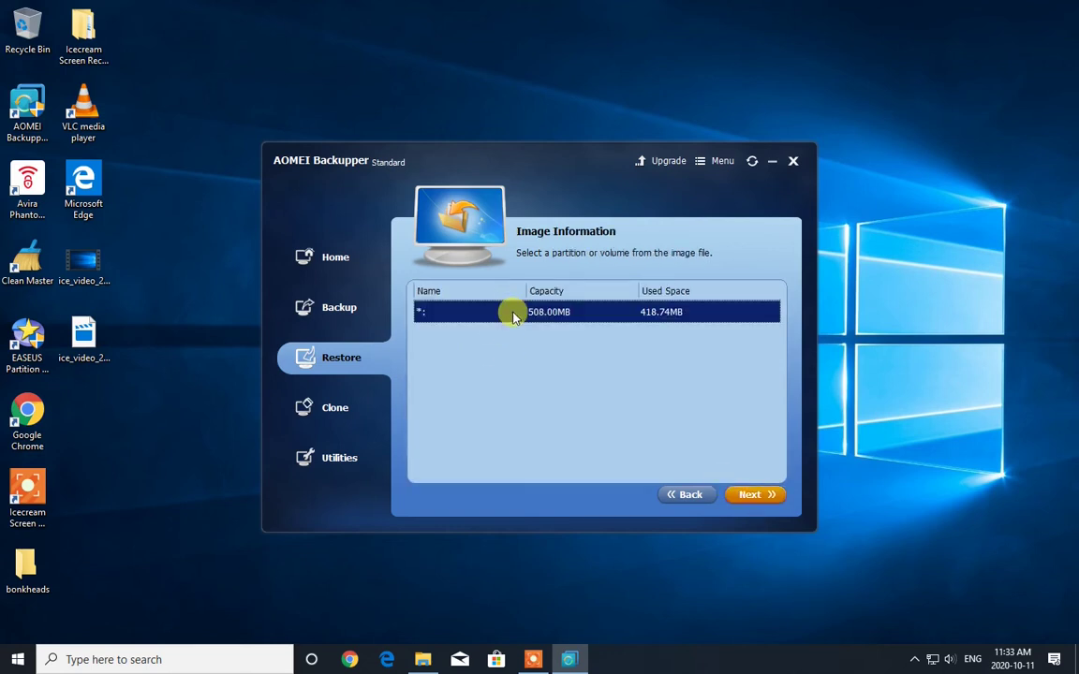
{"action": "left_click", "coordinate": [761, 498]}
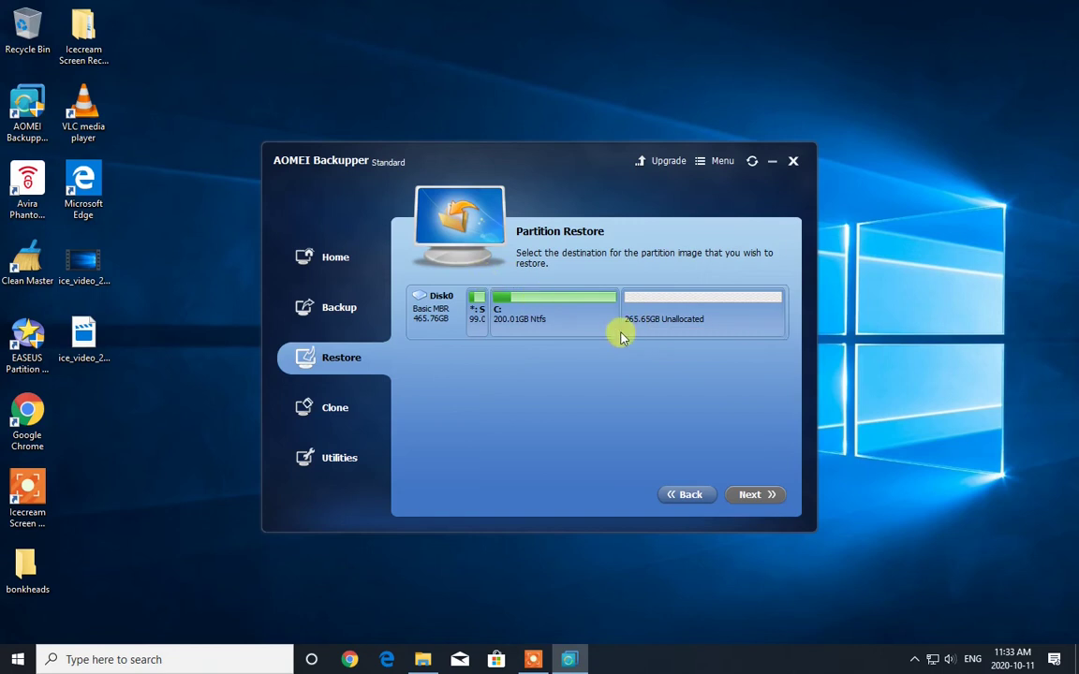
{"action": "left_click", "coordinate": [641, 321]}
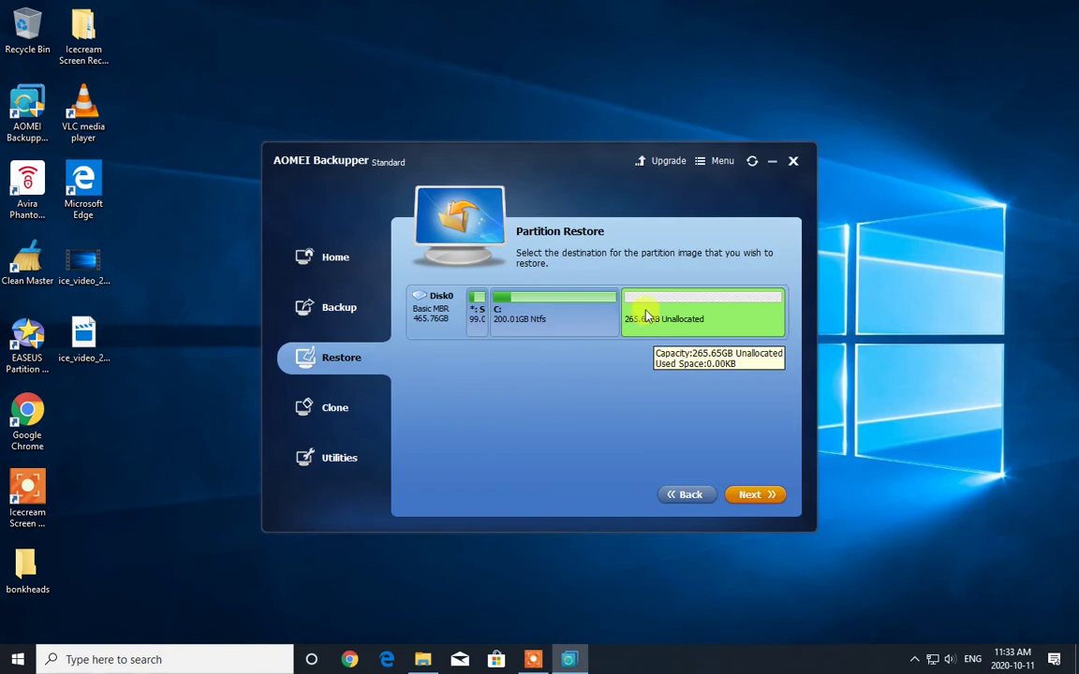
Run the 508 MB partition restore to 100% and finish it.
{"action": "left_click", "coordinate": [754, 494]}
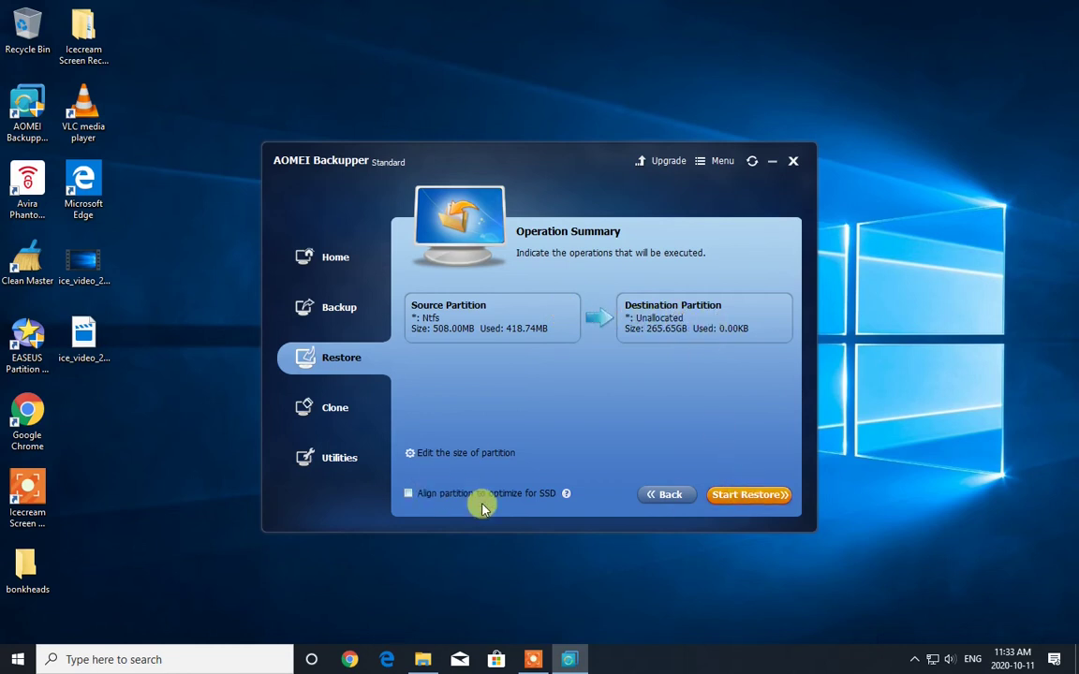
{"action": "left_click", "coordinate": [750, 495]}
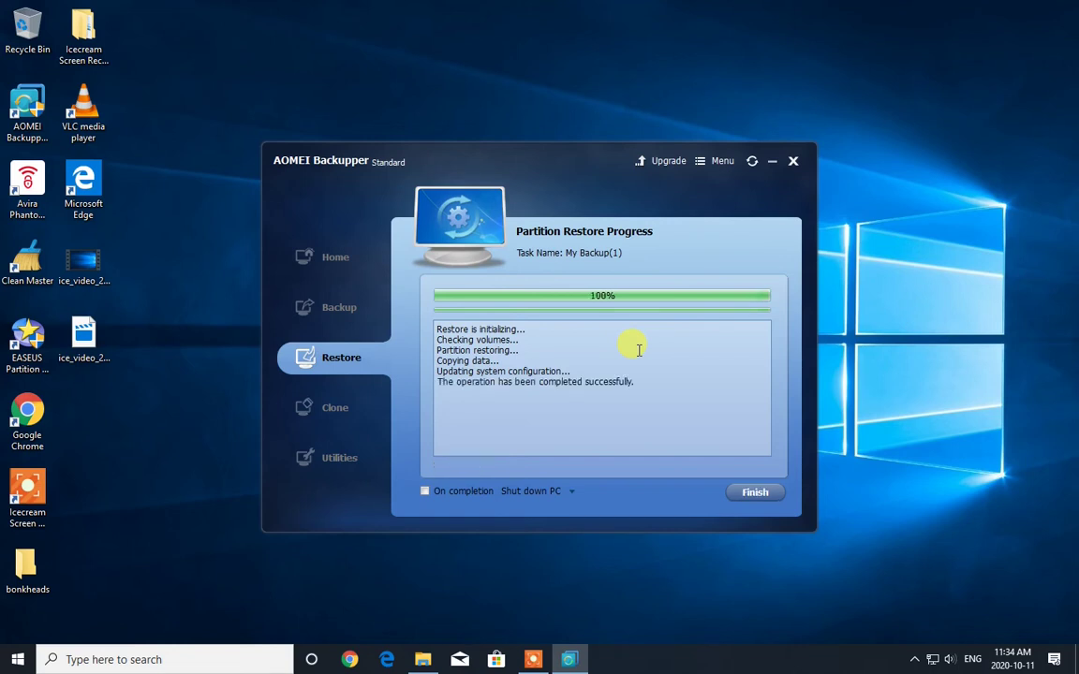
{"action": "left_click", "coordinate": [755, 493]}
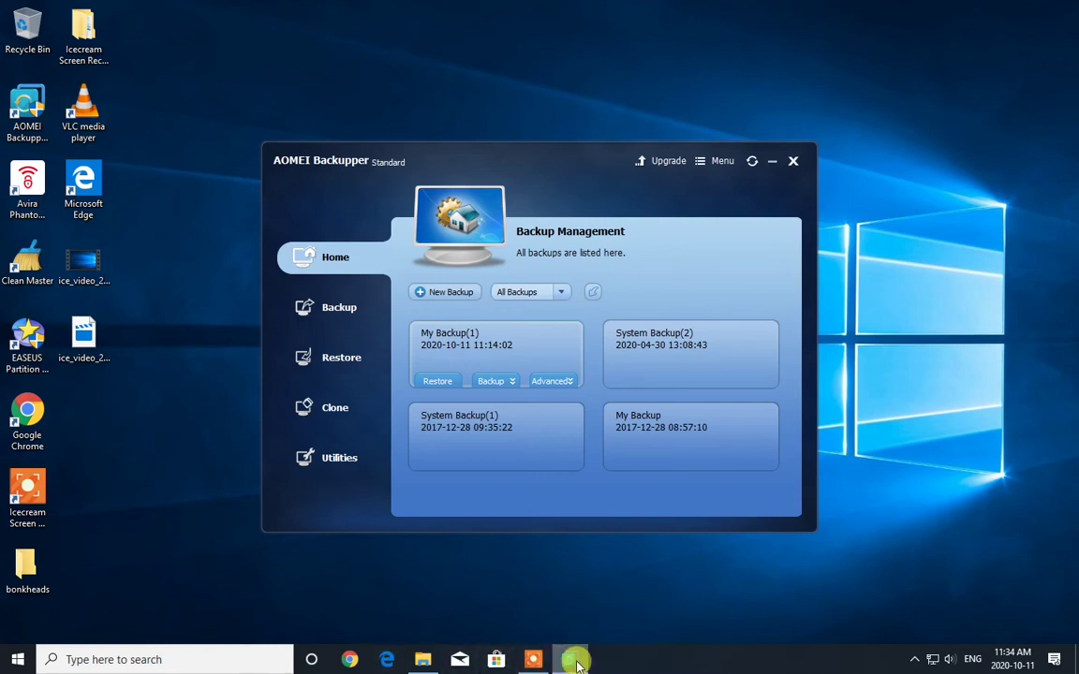
Close AOMEI Backupper and bring up Windows search.
{"action": "left_click", "coordinate": [224, 655]}
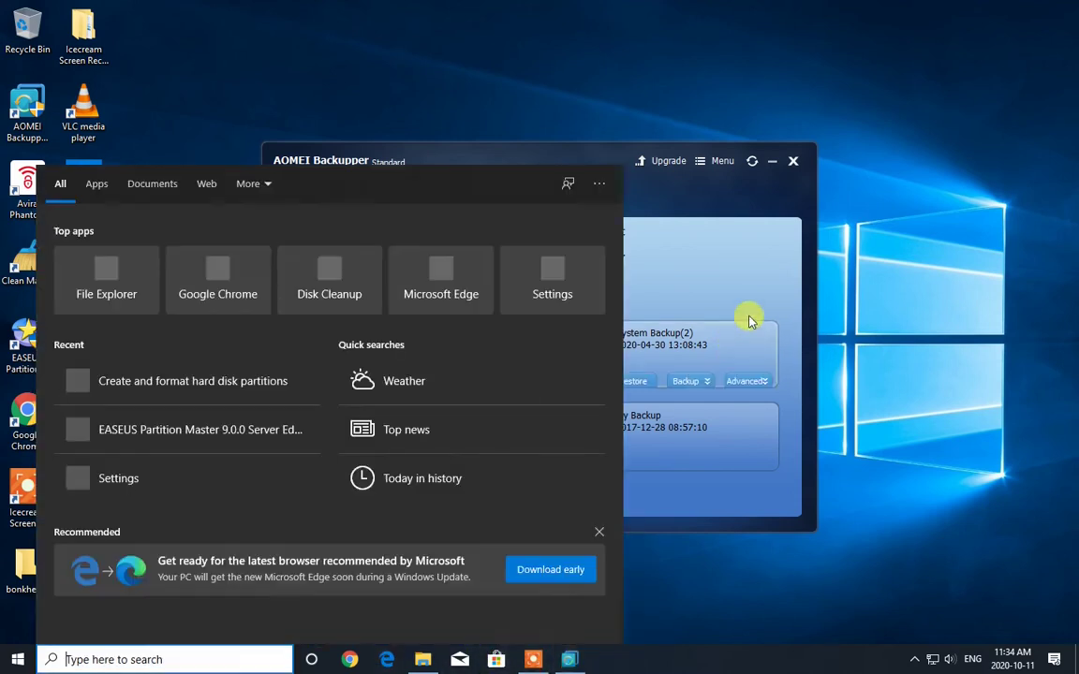
{"action": "left_click", "coordinate": [749, 313]}
{"action": "left_click", "coordinate": [793, 162]}
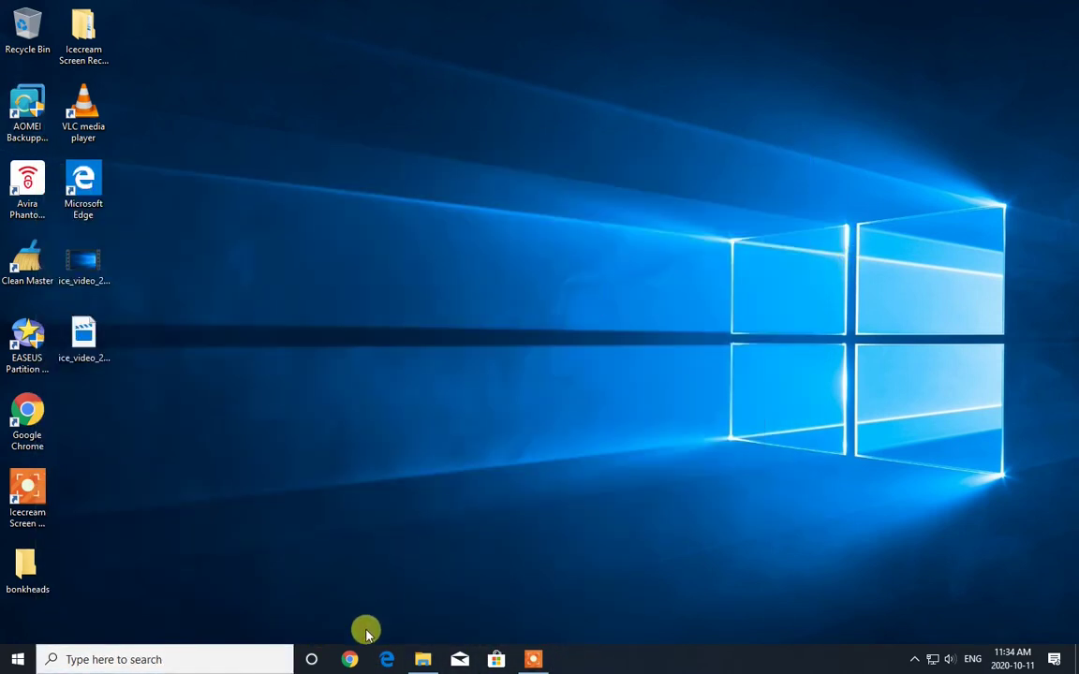
{"action": "left_click", "coordinate": [195, 650]}
Review Disk Management: C: 200.01 GB, D: 507 MB, 265.15 GB unallocated, then close it.
{"action": "type", "text": "c"}
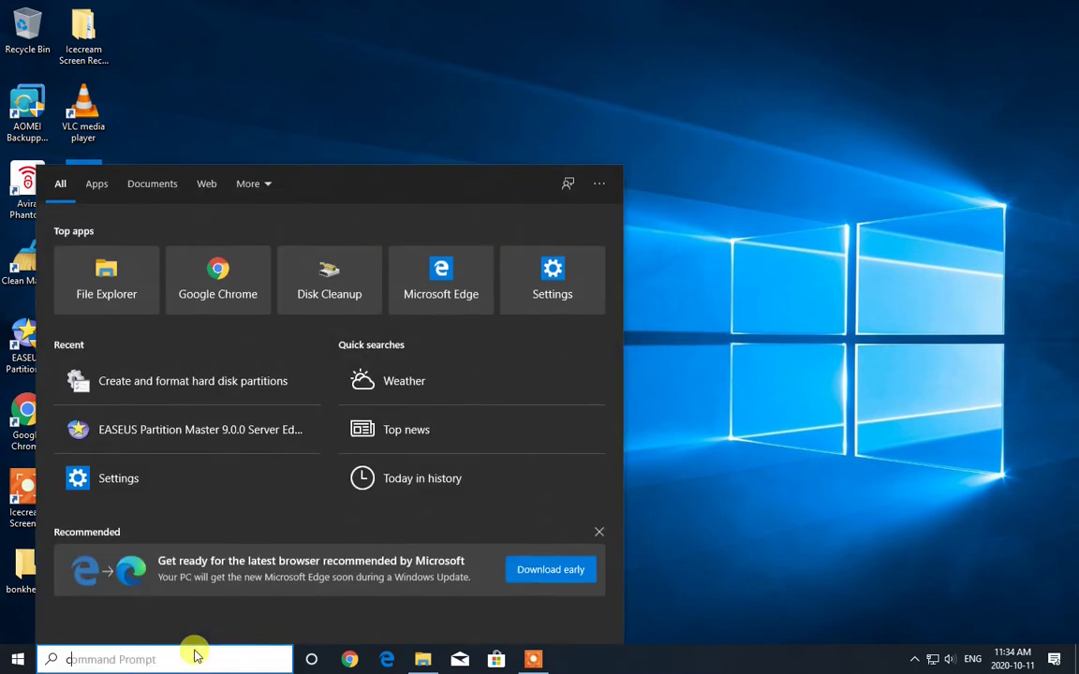
{"action": "type", "text": "re"}
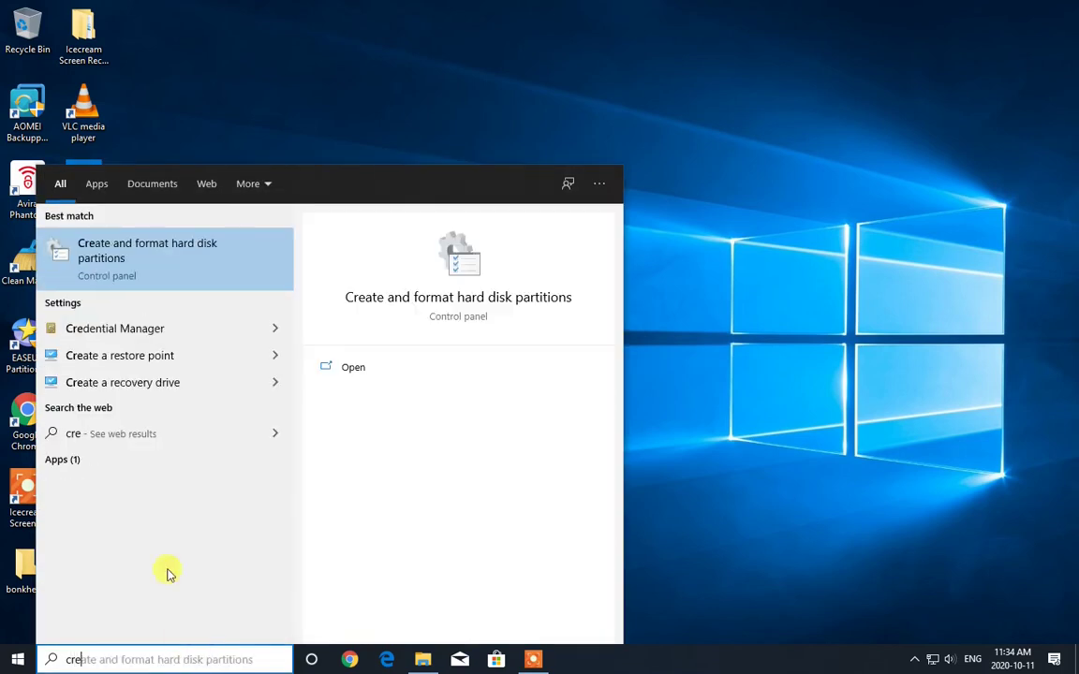
{"action": "left_click", "coordinate": [185, 267]}
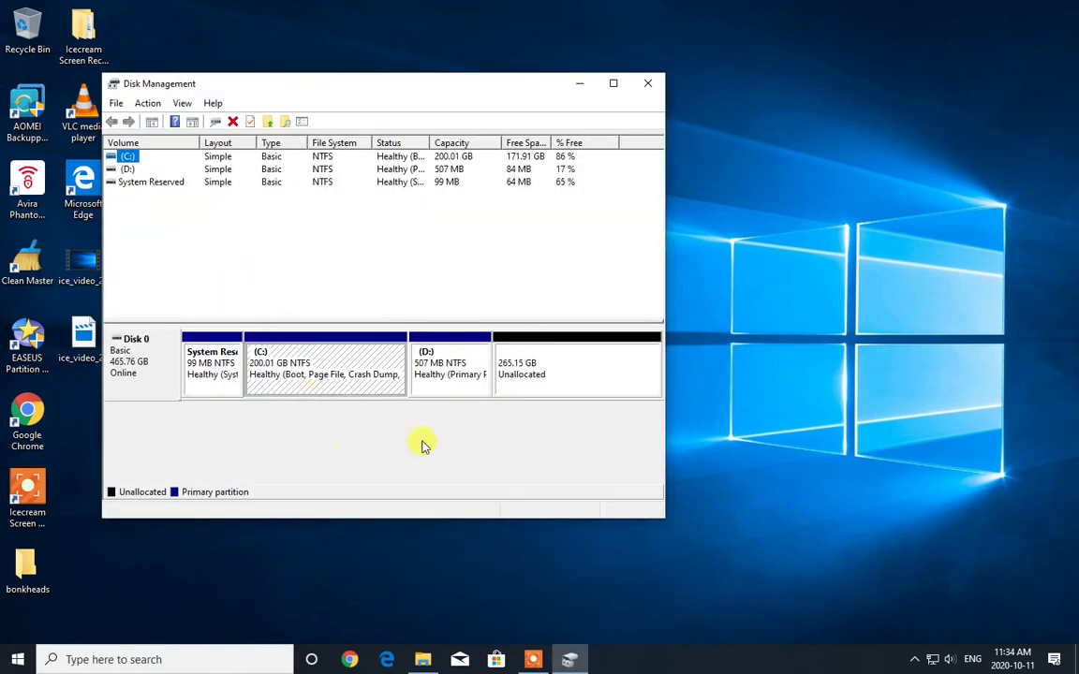
{"action": "left_click", "coordinate": [459, 378]}
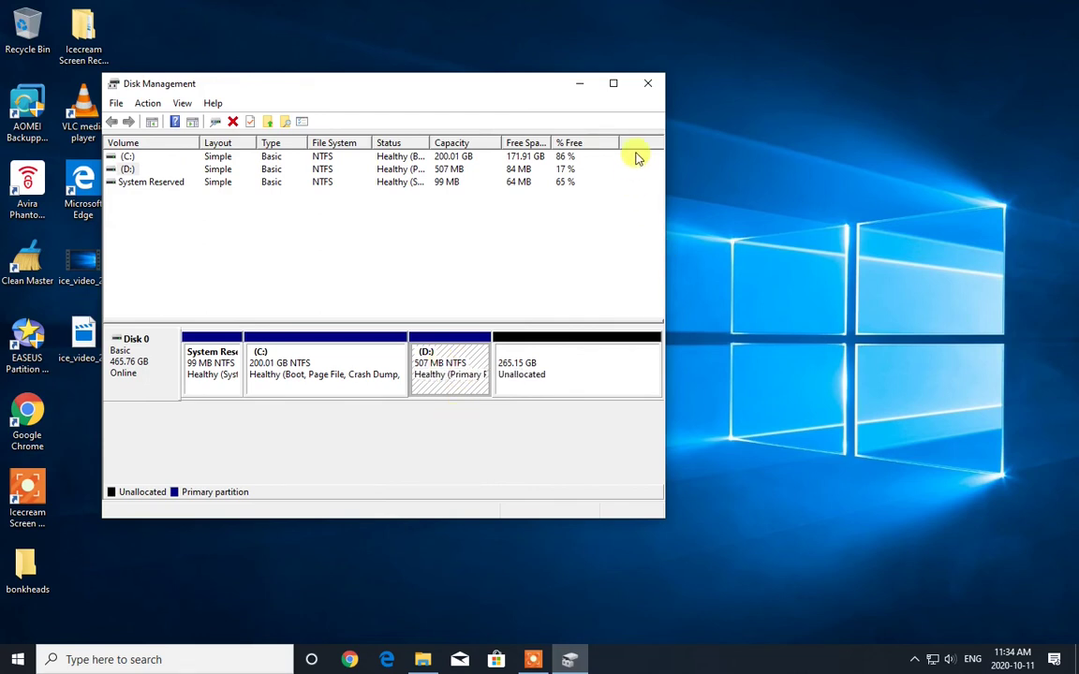
{"action": "left_click", "coordinate": [515, 367]}
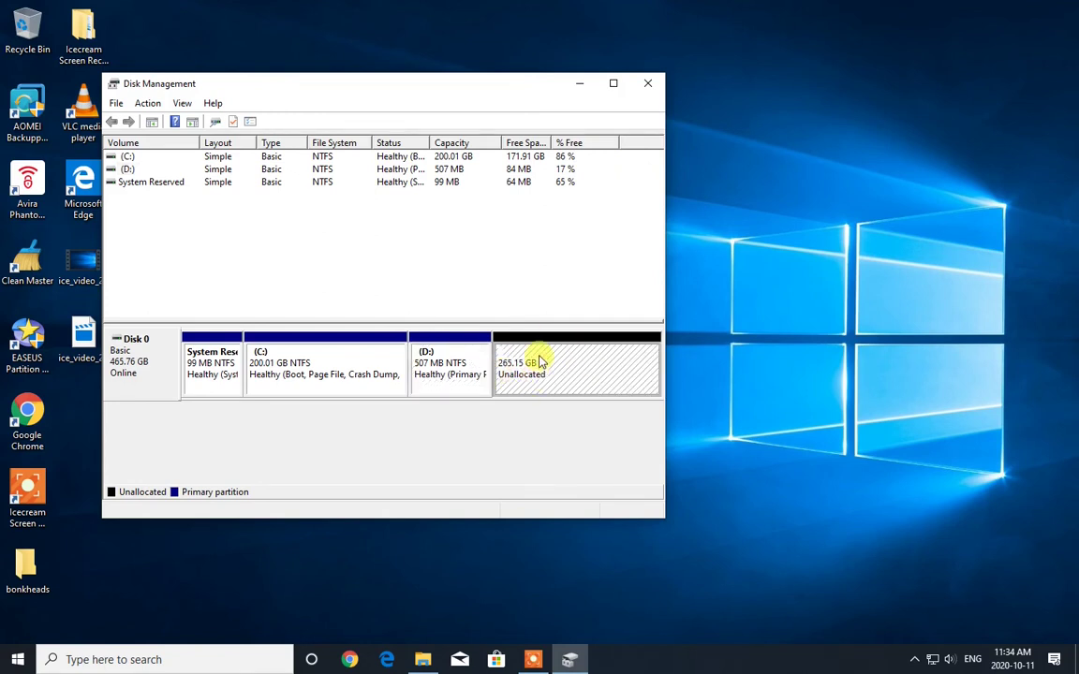
{"action": "right_click", "coordinate": [542, 364]}
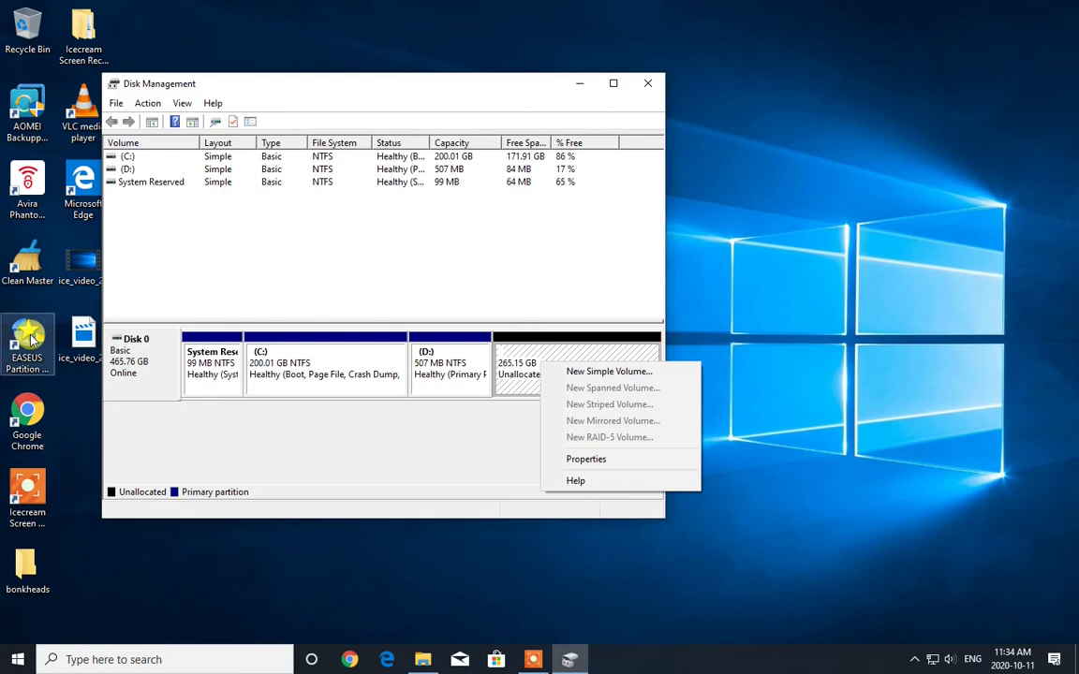
{"action": "left_click", "coordinate": [649, 86]}
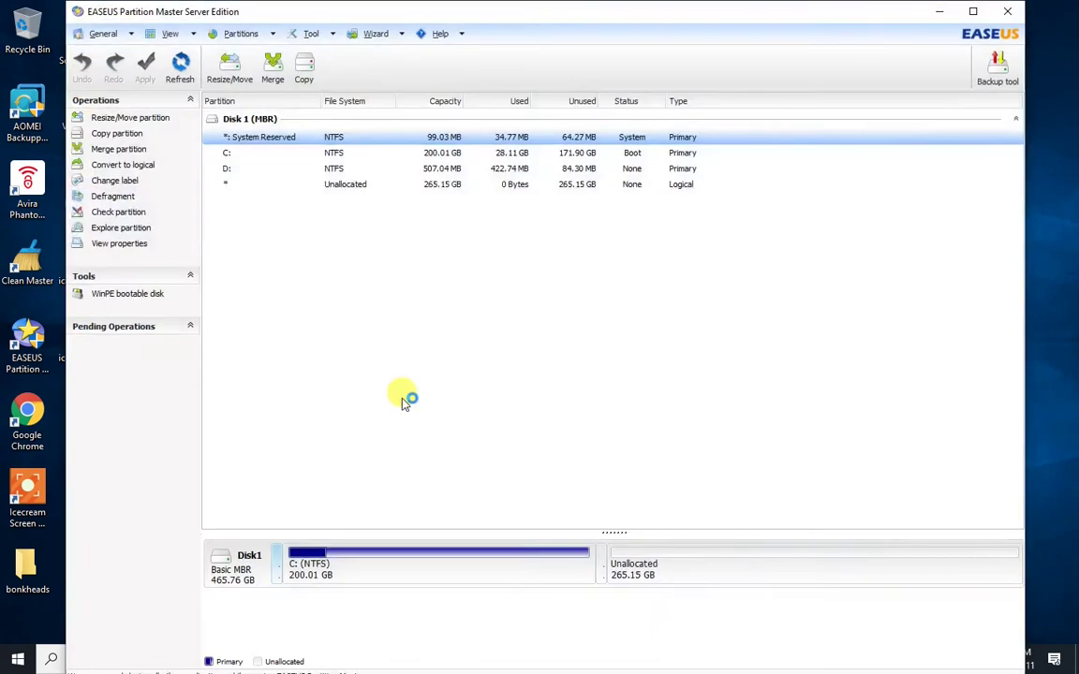
Set up a Primary NTFS partition lettered E: spanning all 271517.0 MB of unallocated space.
{"action": "left_click", "coordinate": [318, 185]}
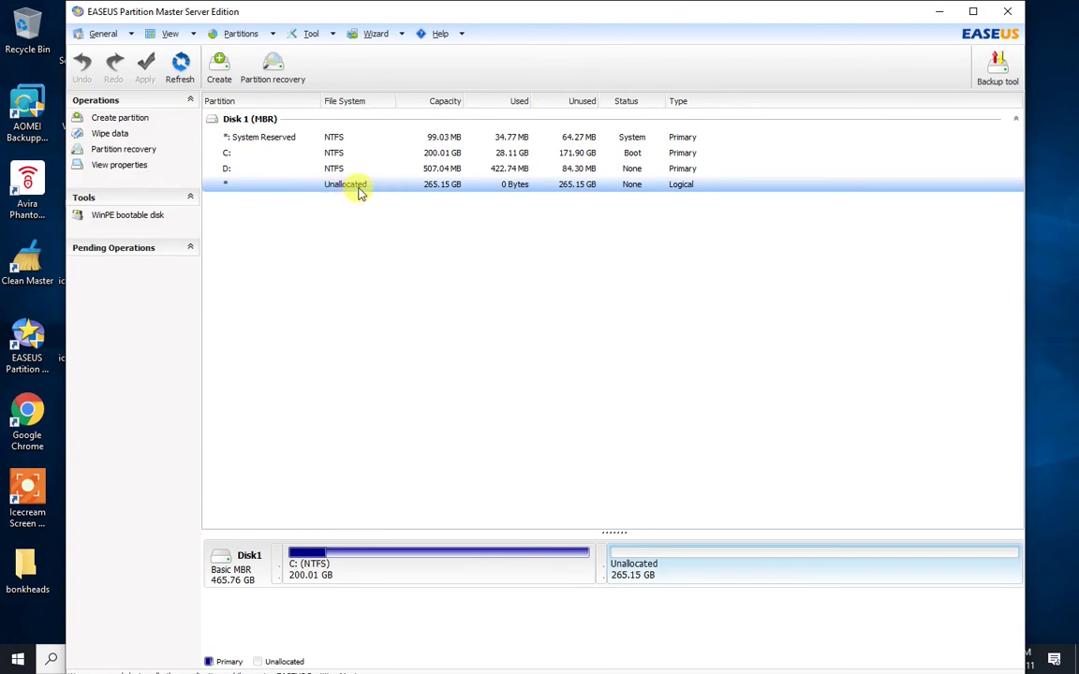
{"action": "left_click", "coordinate": [659, 569]}
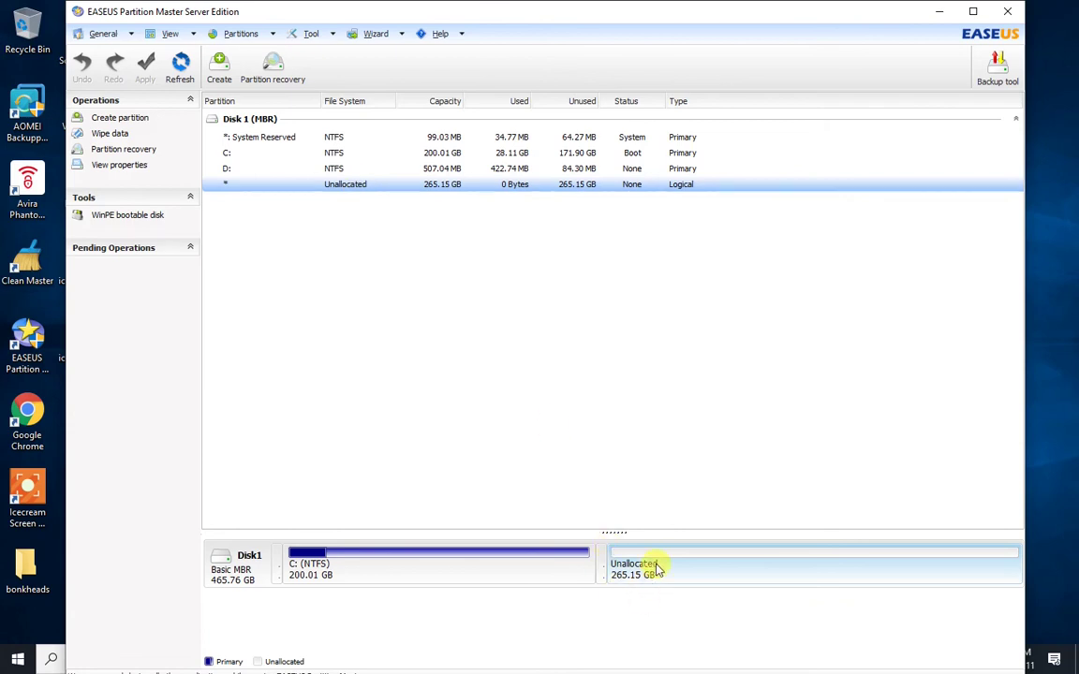
{"action": "right_click", "coordinate": [659, 570]}
{"action": "left_click", "coordinate": [695, 578]}
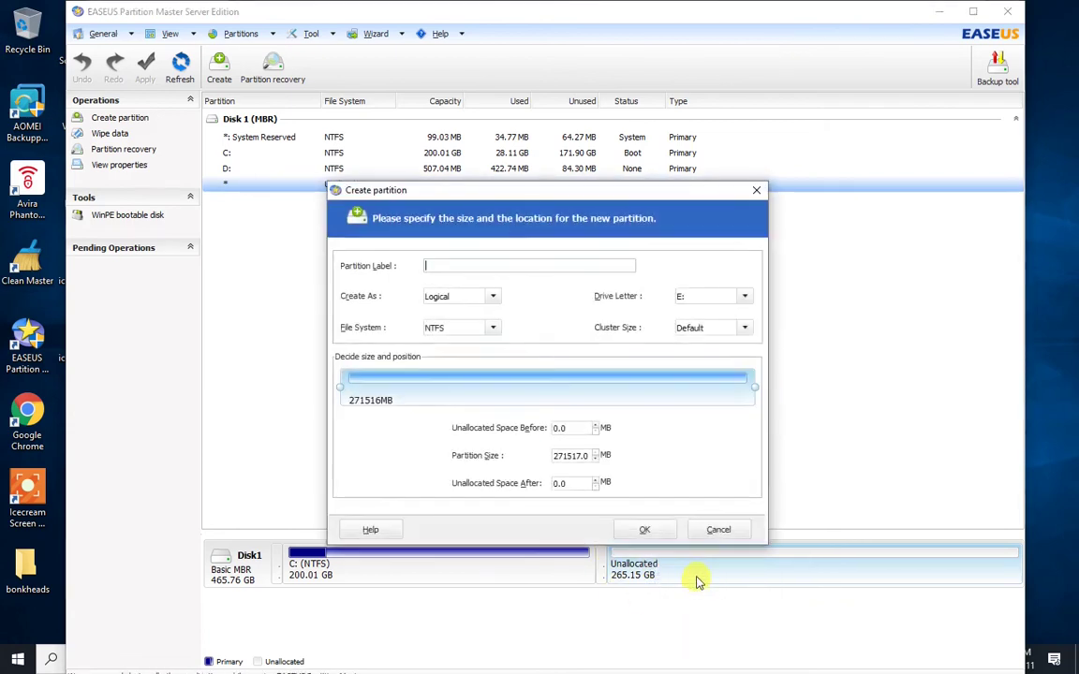
{"action": "left_click", "coordinate": [488, 299]}
{"action": "left_click", "coordinate": [509, 300]}
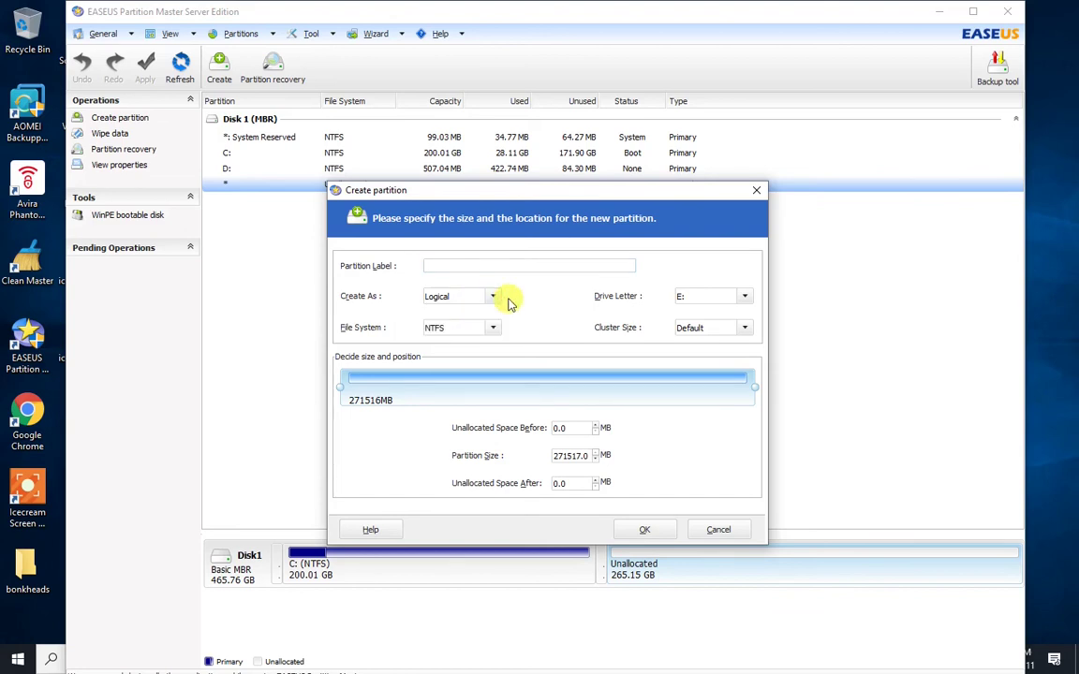
{"action": "left_click", "coordinate": [493, 296]}
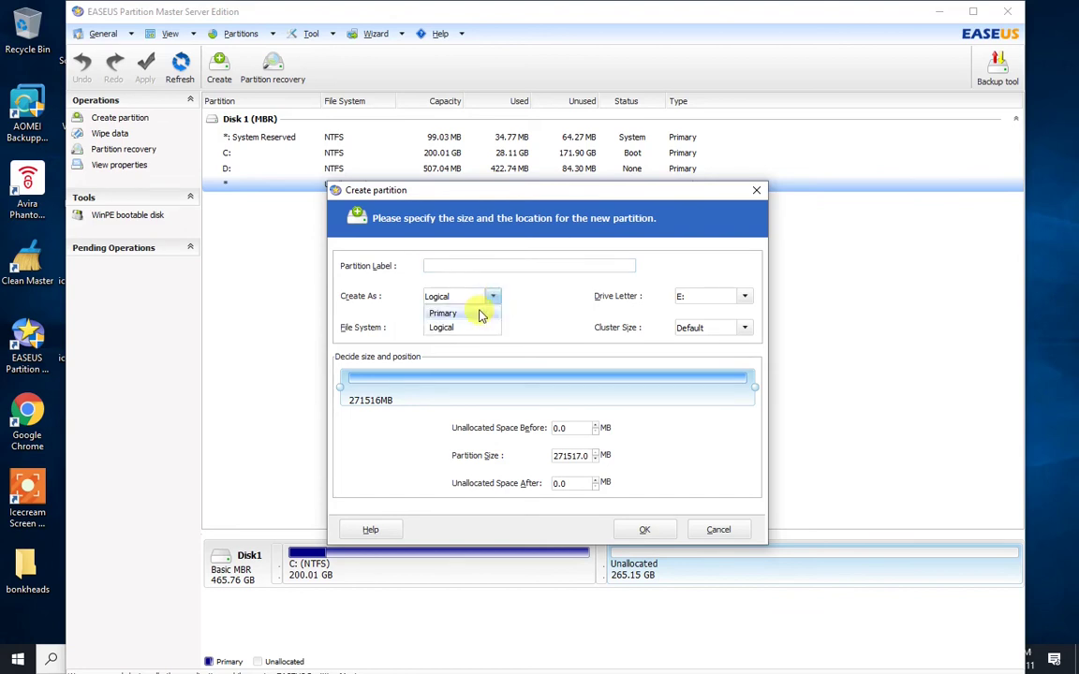
{"action": "left_click", "coordinate": [466, 309]}
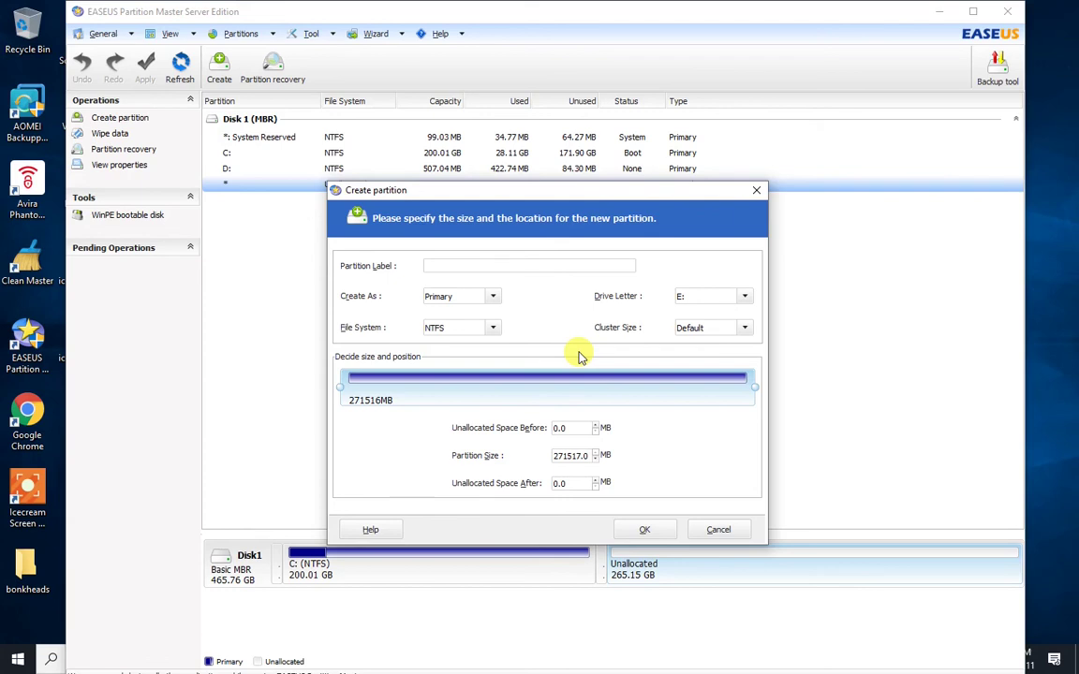
{"action": "left_click", "coordinate": [745, 298]}
{"action": "left_click", "coordinate": [744, 298]}
Apply the 265.15 GB primary NTFS E: partition and dismiss the completion message.
{"action": "left_click", "coordinate": [644, 530]}
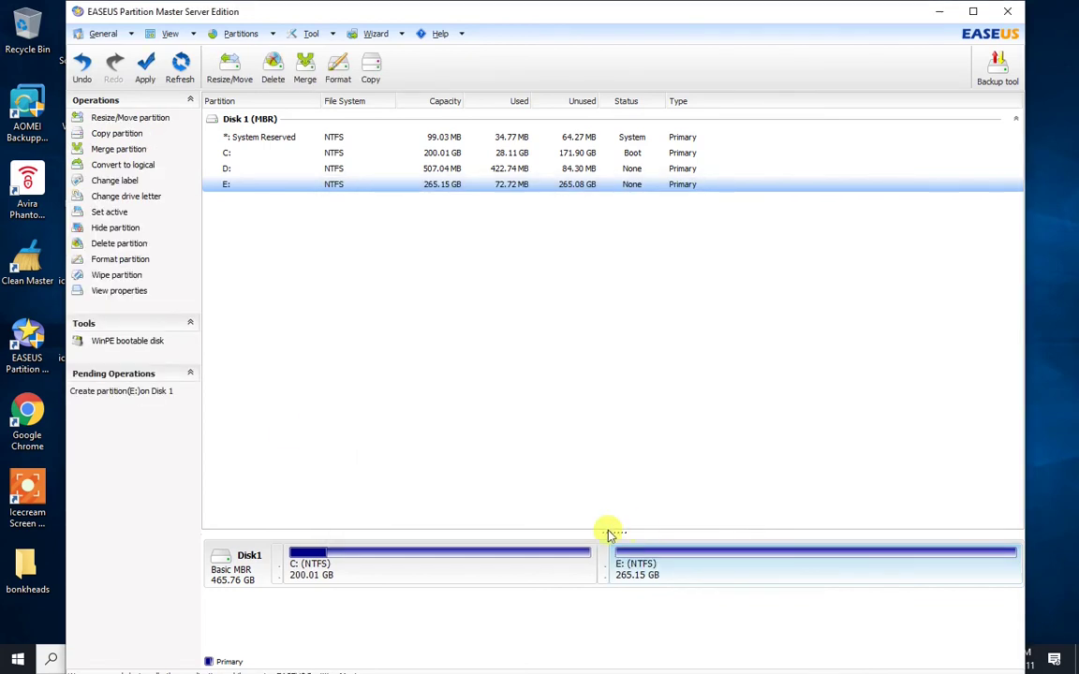
{"action": "left_click", "coordinate": [146, 71]}
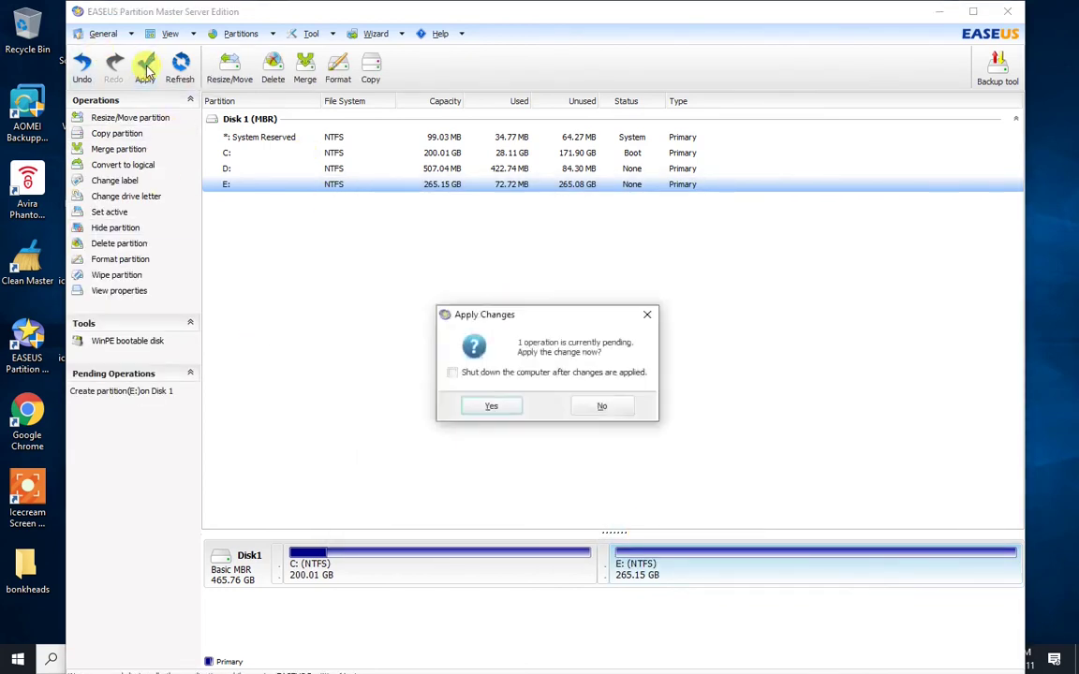
{"action": "left_click", "coordinate": [496, 406]}
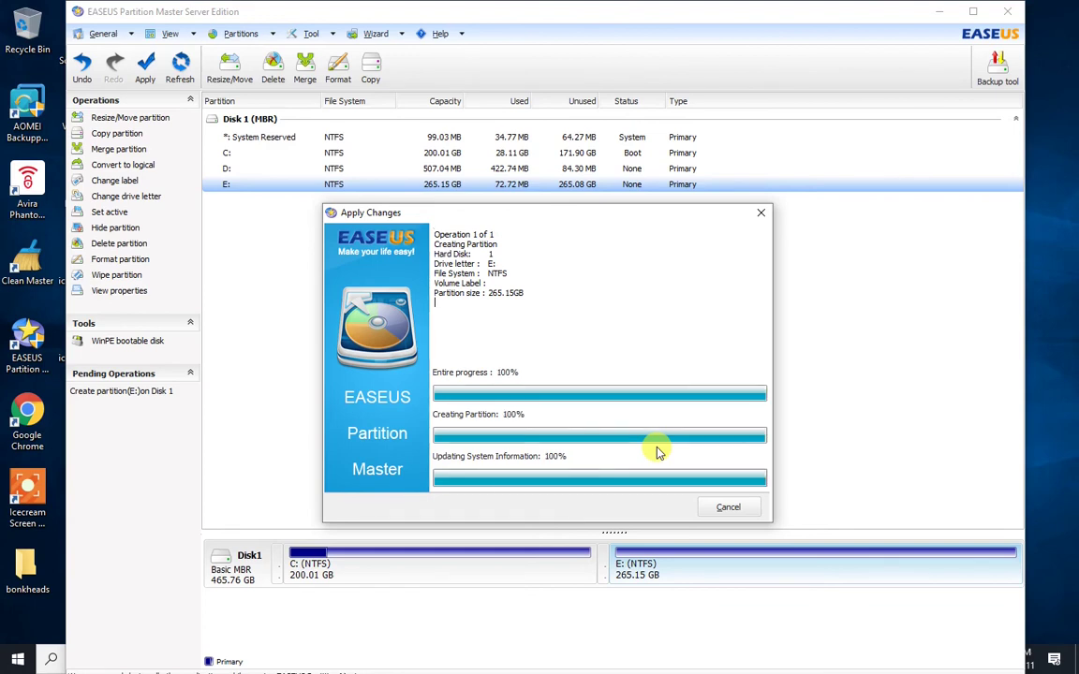
{"action": "left_click", "coordinate": [554, 377]}
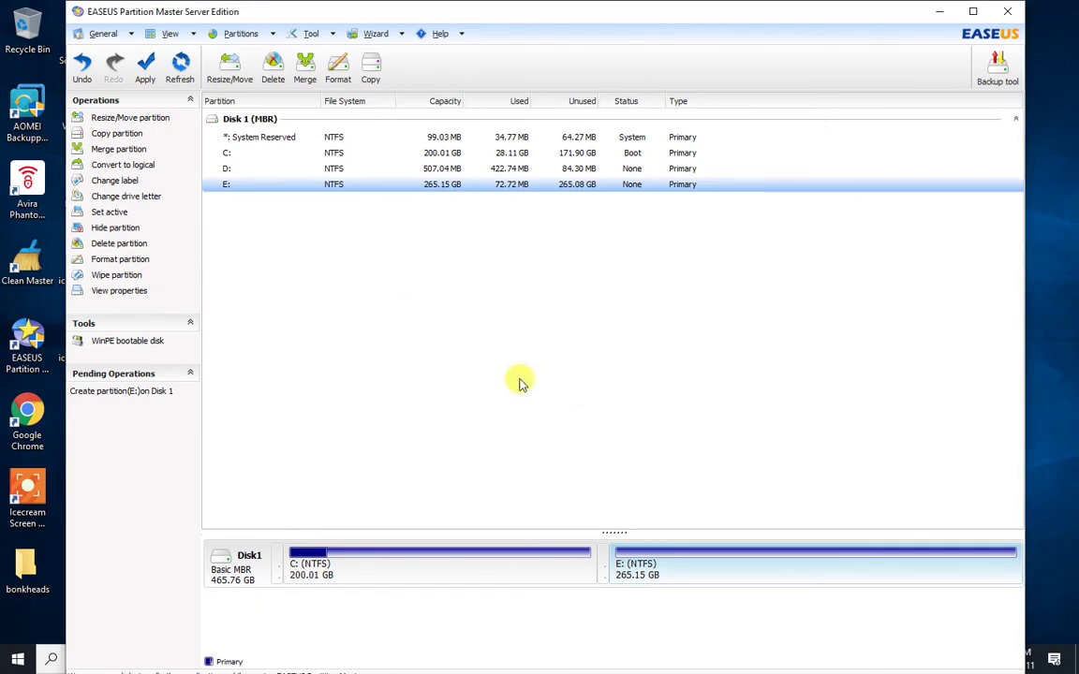
Close EaseUS Partition Master and refresh the drive list in File Explorer's This PC.
{"action": "left_click", "coordinate": [1011, 13]}
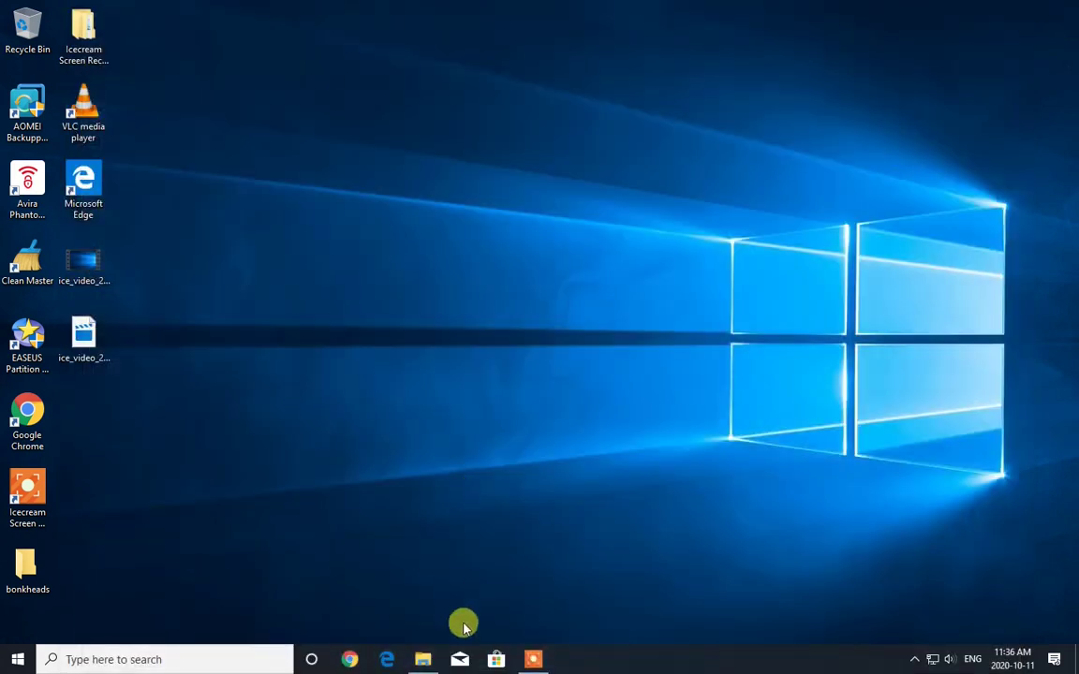
{"action": "left_click", "coordinate": [423, 656]}
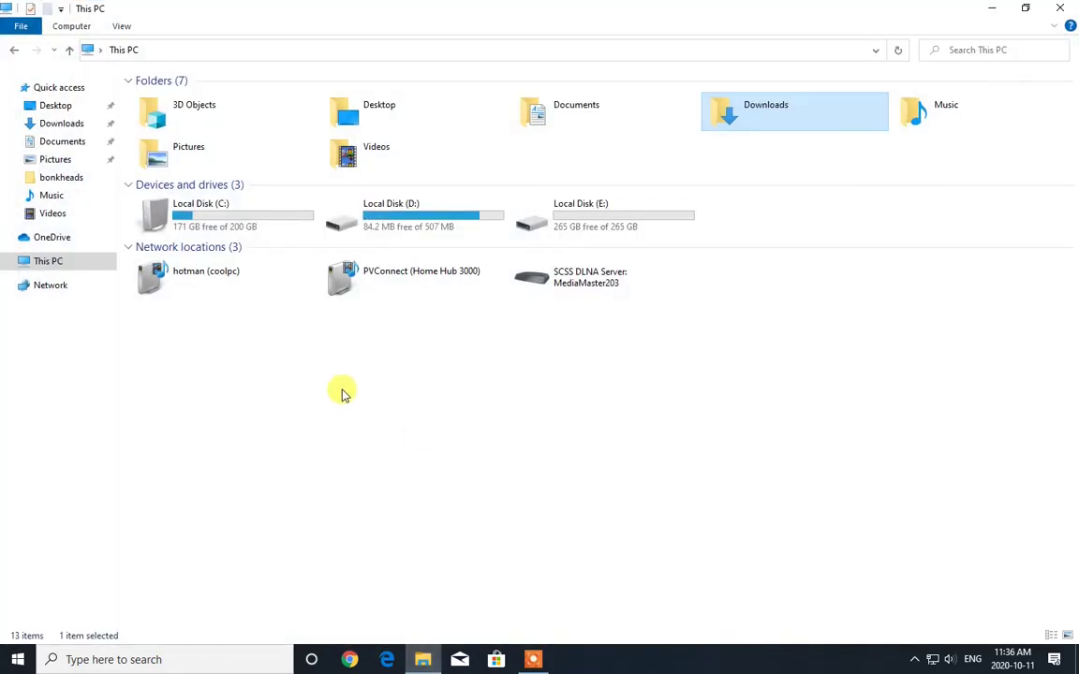
{"action": "right_click", "coordinate": [343, 393]}
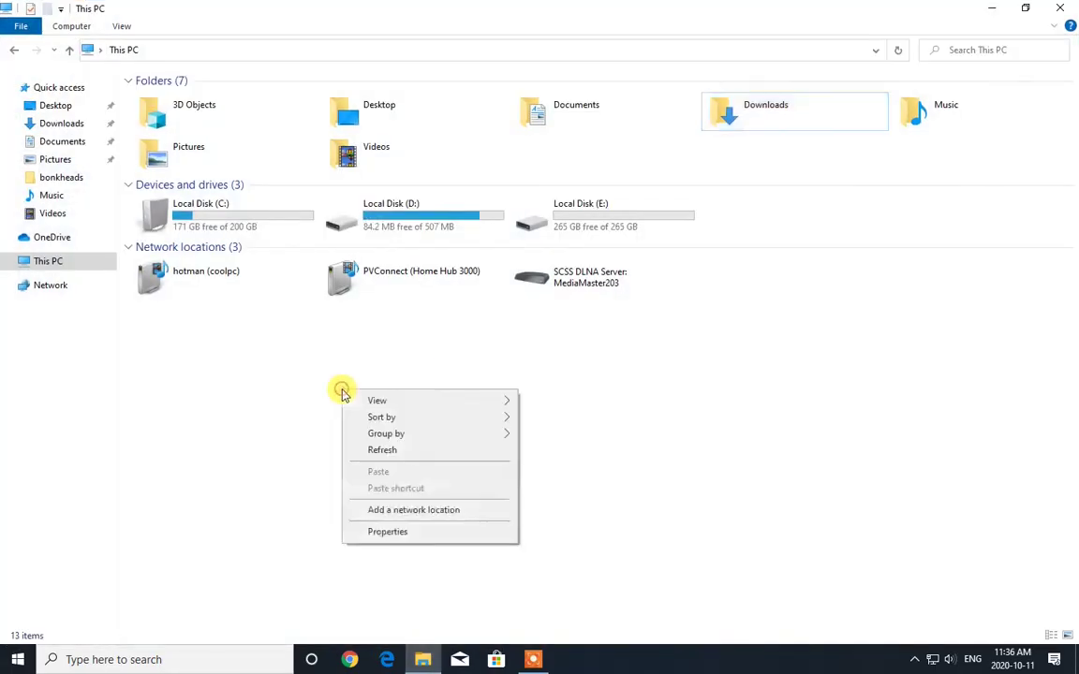
{"action": "left_click", "coordinate": [384, 450]}
Open Local Disk (D:), return to This PC, and confirm E: shows 265 GB.
{"action": "left_click", "coordinate": [612, 213]}
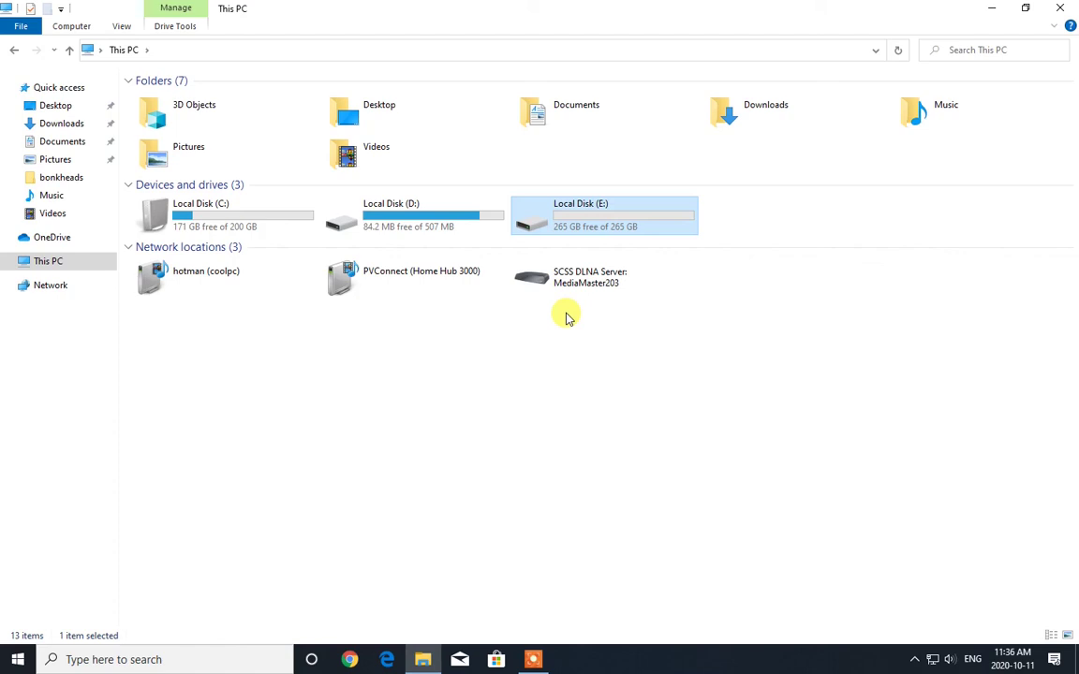
{"action": "left_click", "coordinate": [409, 228]}
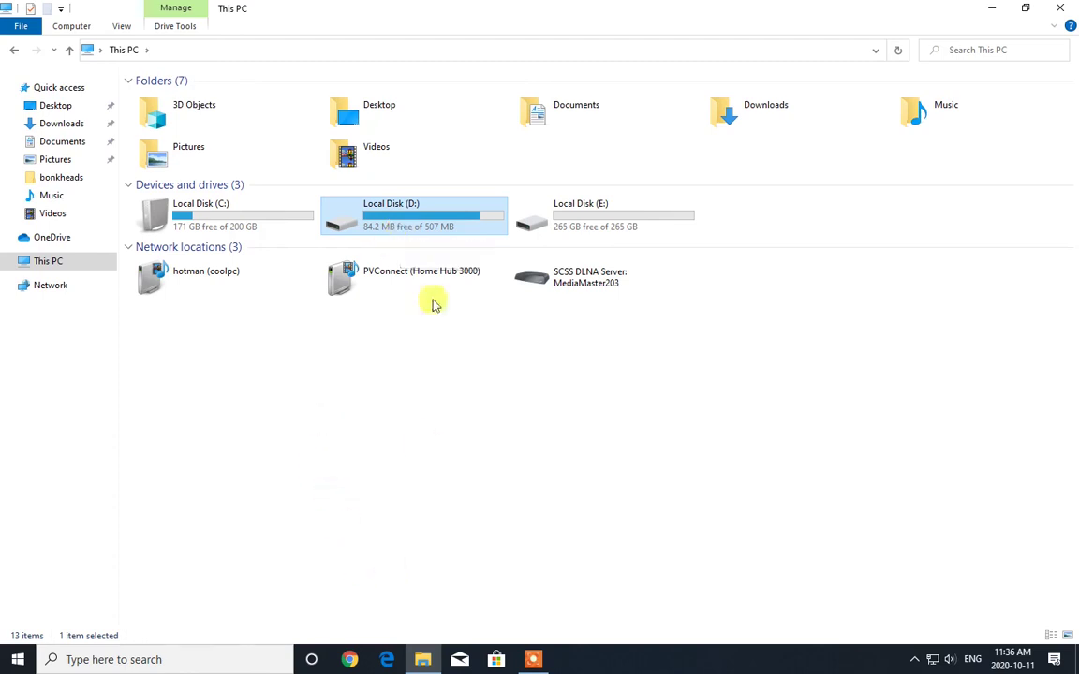
{"action": "double_click", "coordinate": [446, 217]}
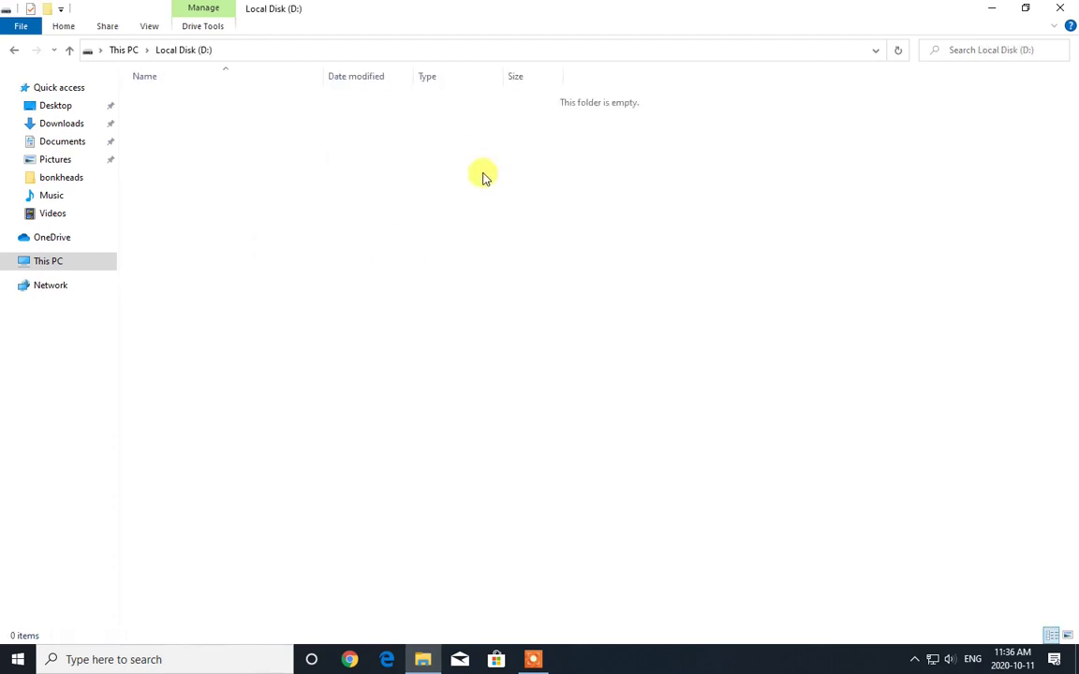
{"action": "left_click", "coordinate": [68, 50]}
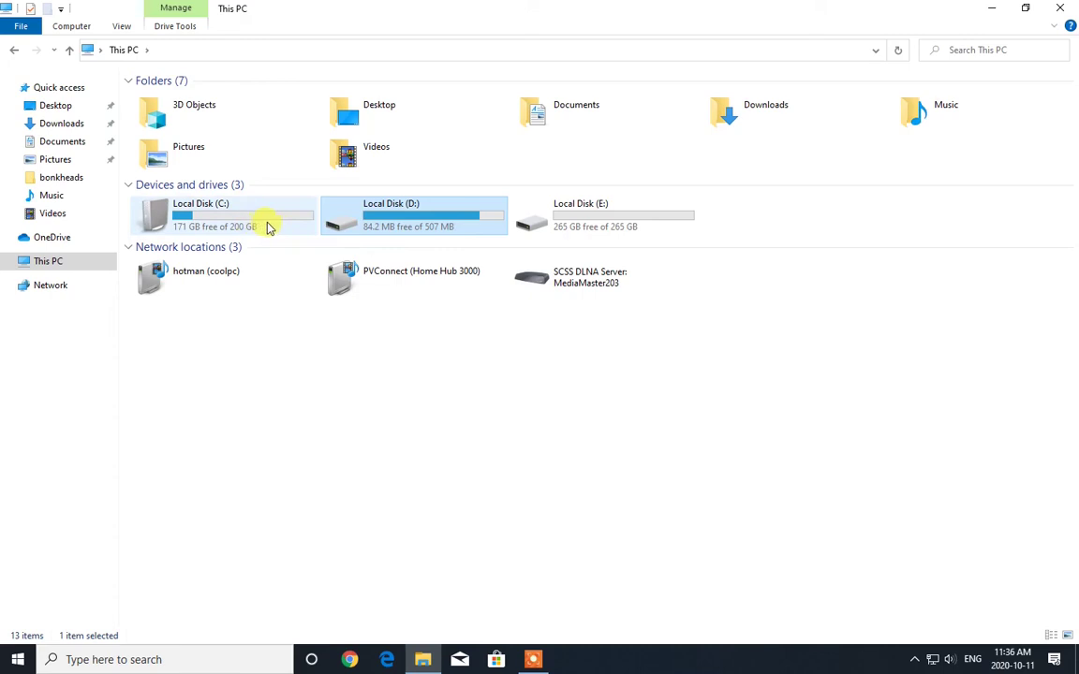
{"action": "mouse_move", "coordinate": [269, 228]}
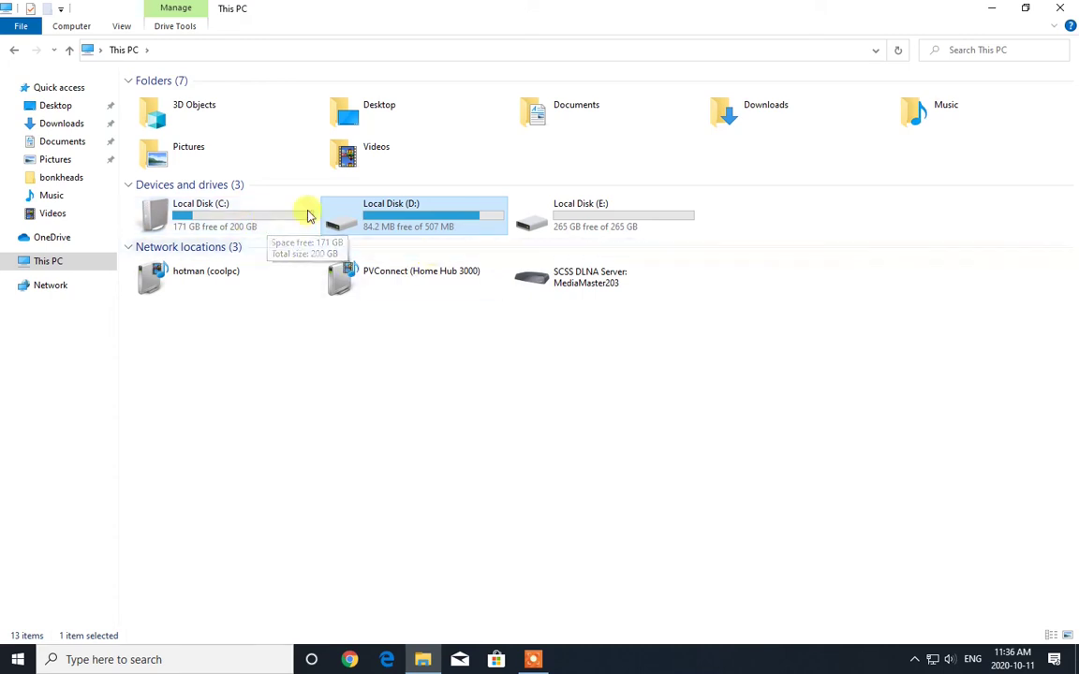
{"action": "mouse_move", "coordinate": [448, 238]}
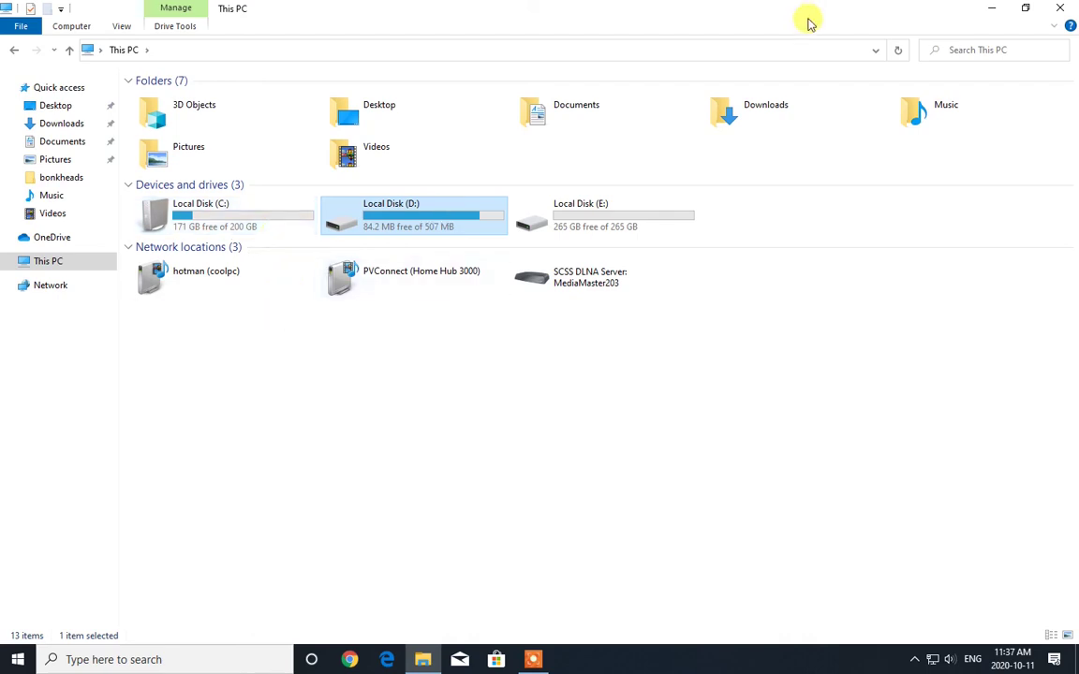
Minimize the This PC window to reveal the desktop with its AOMEI Backupper shortcut.
{"action": "left_click", "coordinate": [988, 8]}
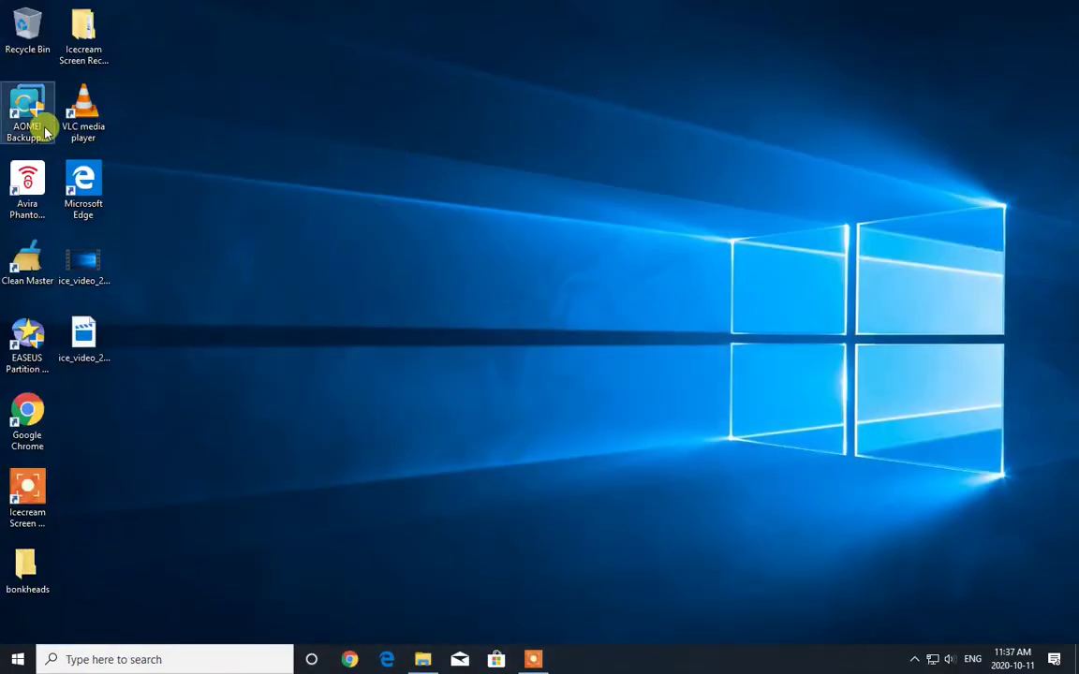
{"action": "left_click", "coordinate": [43, 127]}
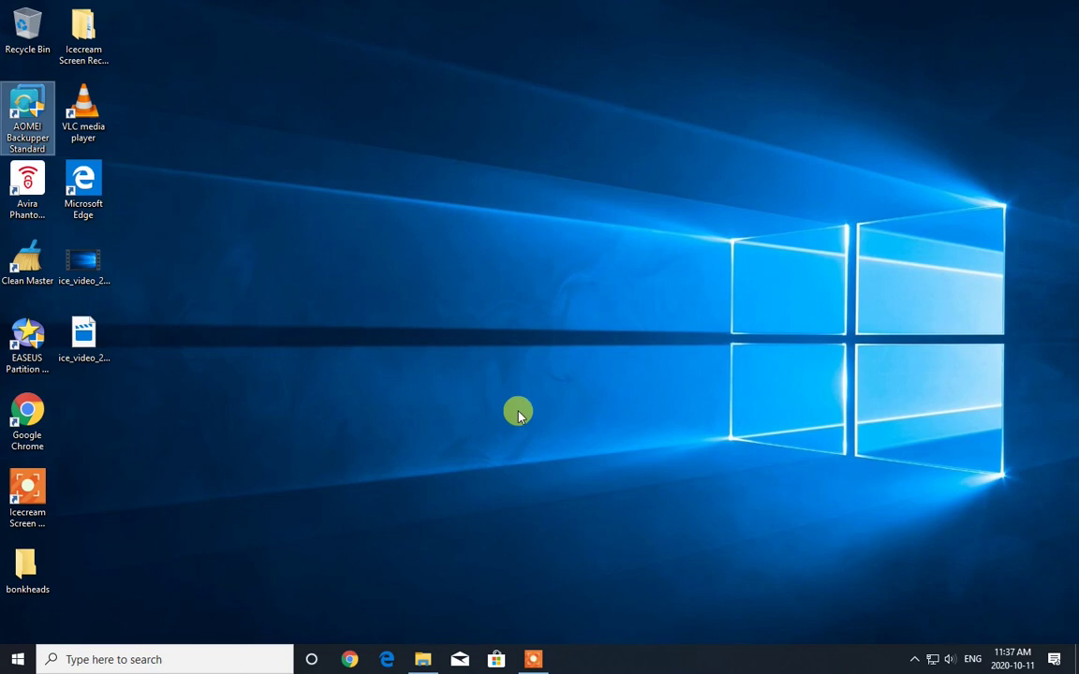
{"action": "left_click", "coordinate": [533, 660]}
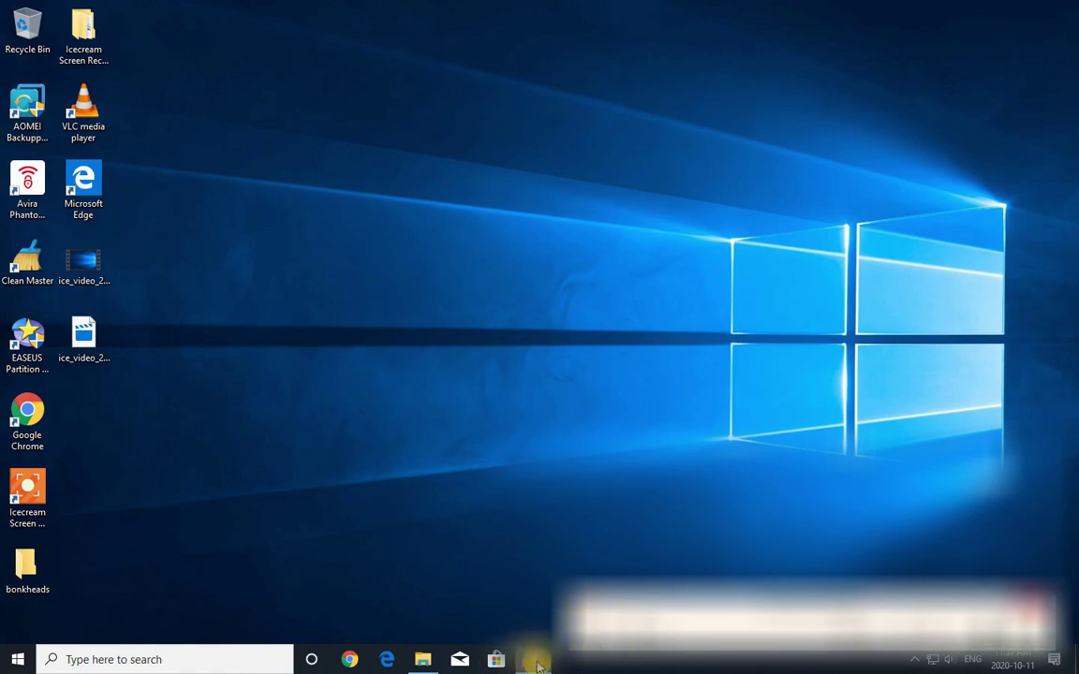